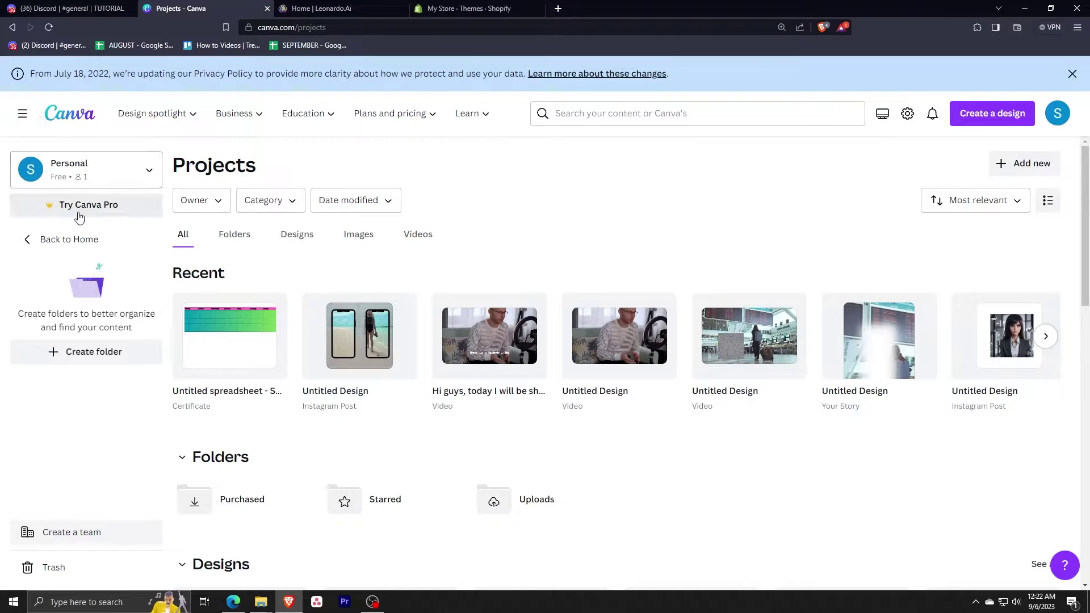
- Return to the Canva Home page and begin a new design
{"action": "left_click", "coordinate": [69, 239]}
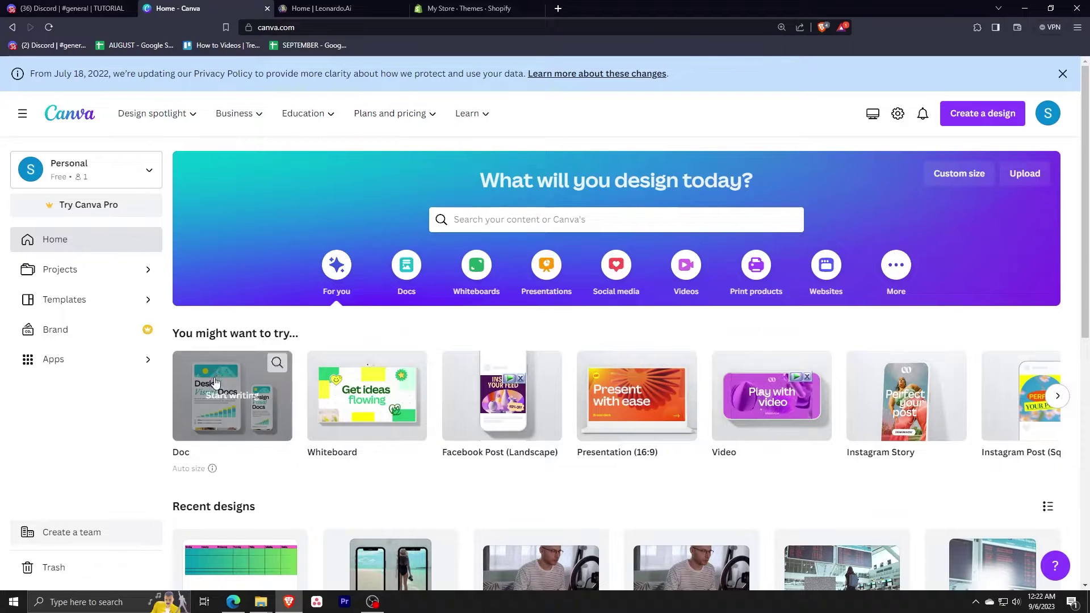
{"action": "left_click", "coordinate": [980, 116]}
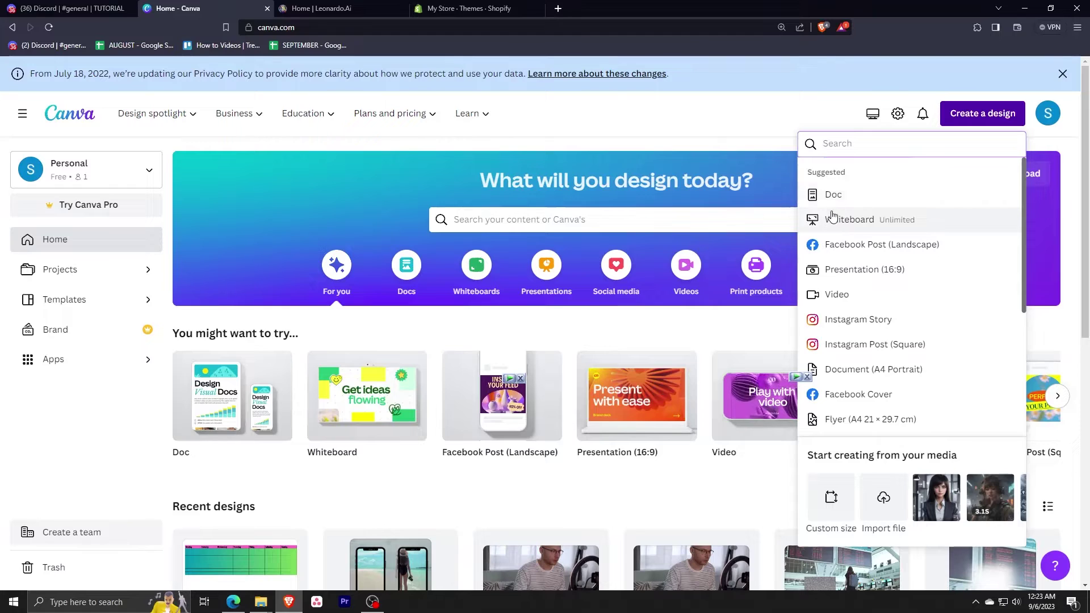
- Create a 16:9 presentation and give its page a Yellow #ffde59 background
{"action": "left_click", "coordinate": [850, 271]}
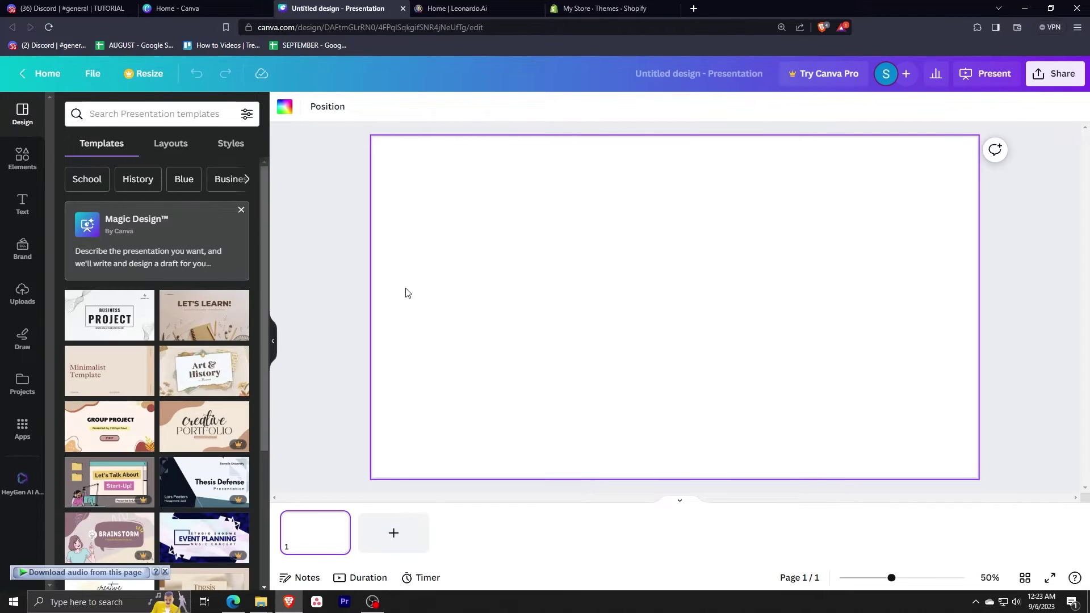
{"action": "left_click", "coordinate": [285, 108]}
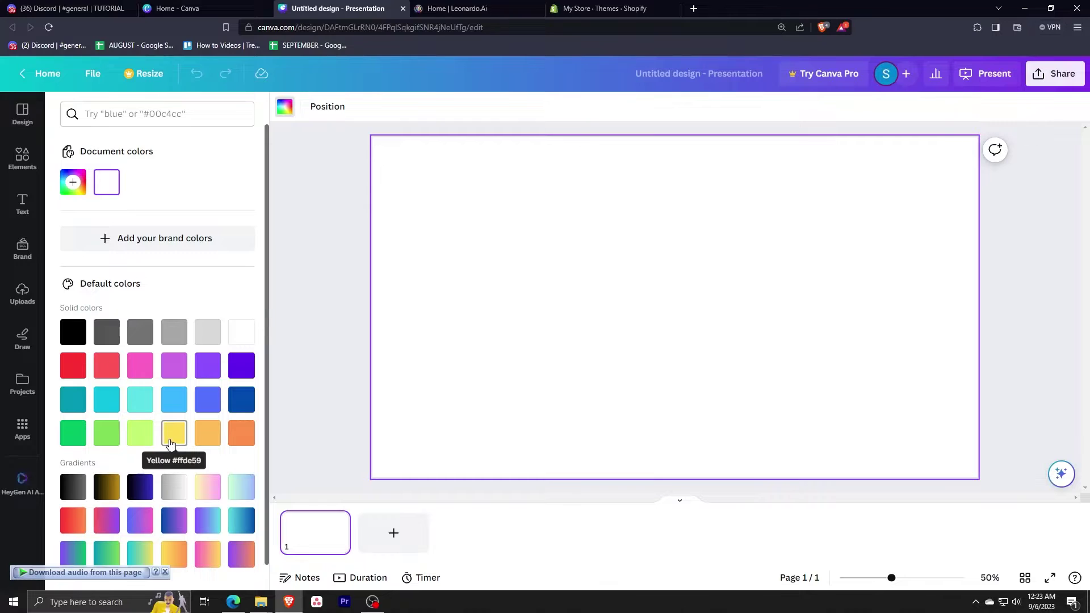
{"action": "left_click", "coordinate": [169, 444]}
{"action": "left_click", "coordinate": [311, 400]}
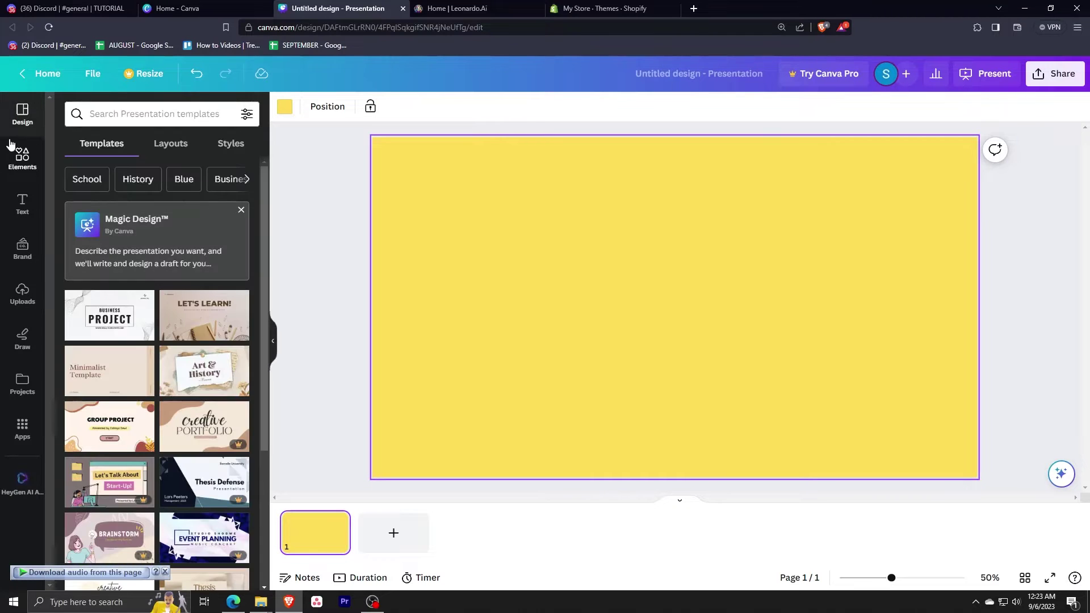
{"action": "left_click", "coordinate": [373, 606]}
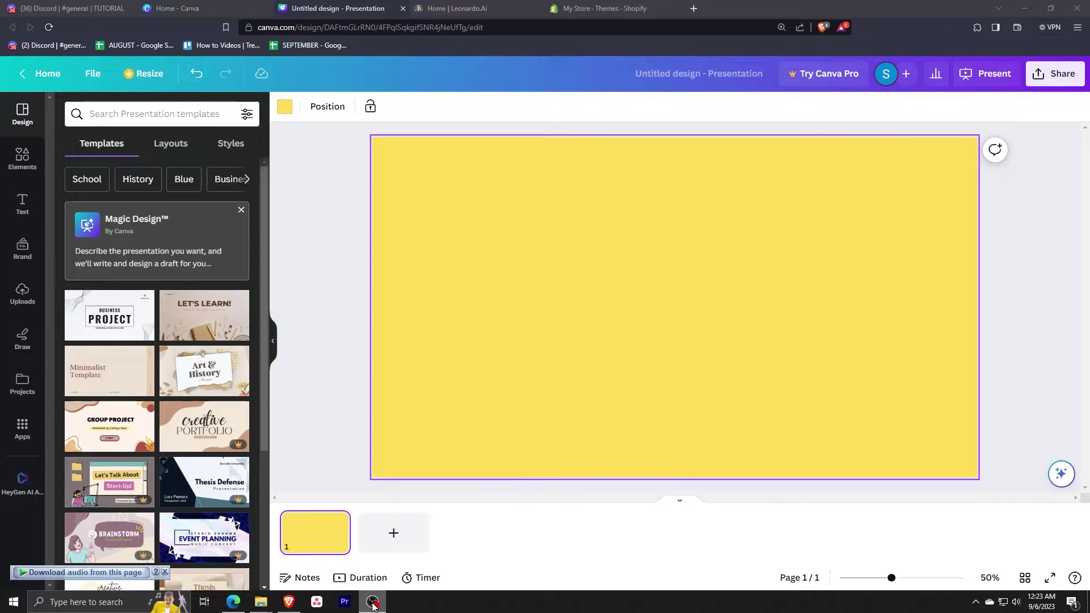
- Add an Anton subheading reading 'First sentence is good' near the top of the page
{"action": "left_click", "coordinate": [21, 204]}
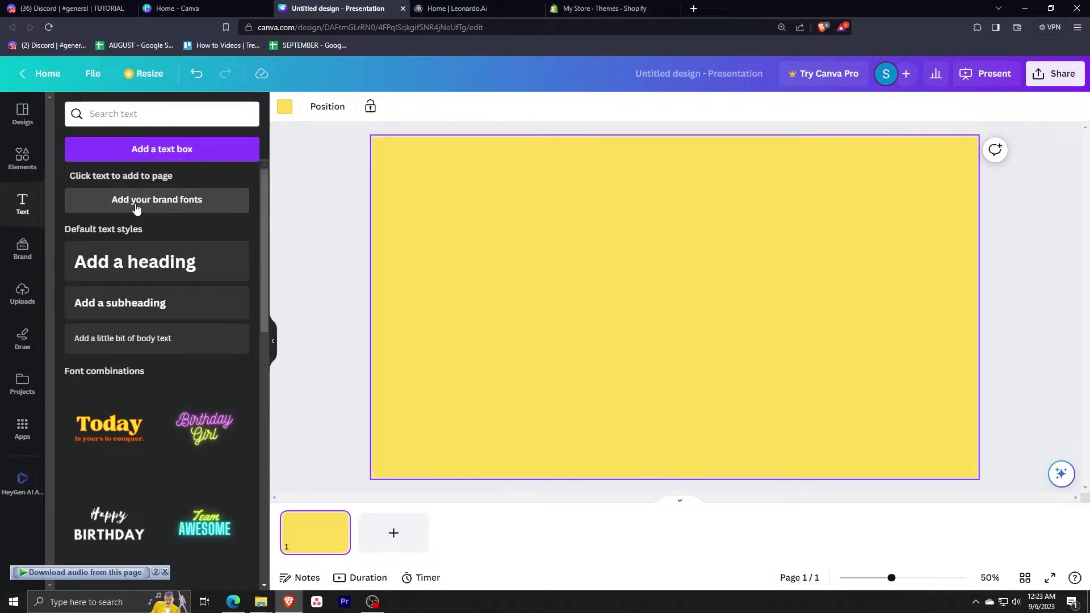
{"action": "left_click", "coordinate": [136, 304]}
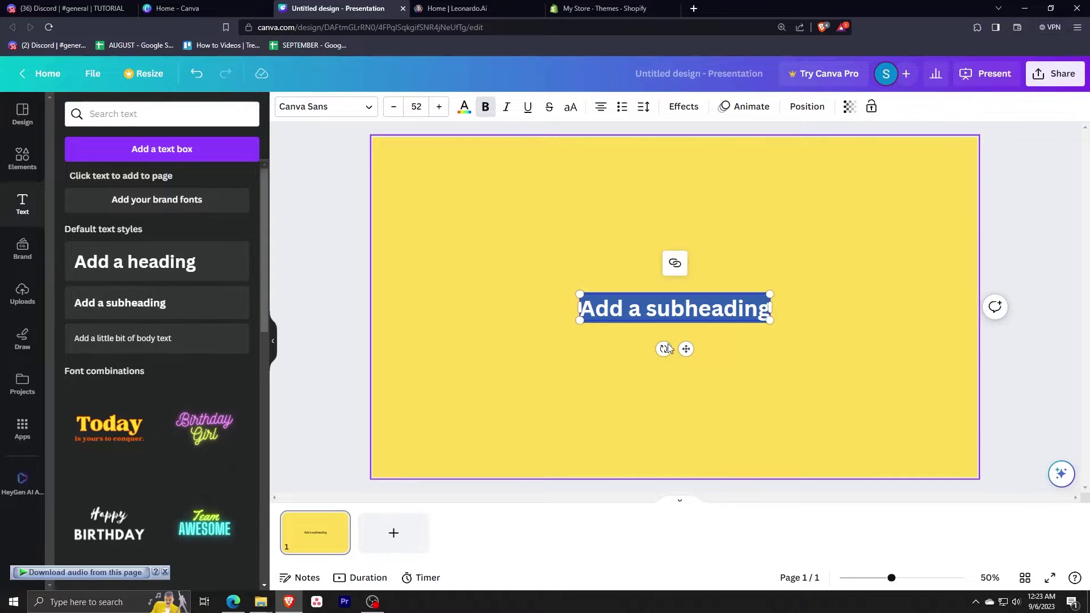
{"action": "left_click", "coordinate": [325, 106]}
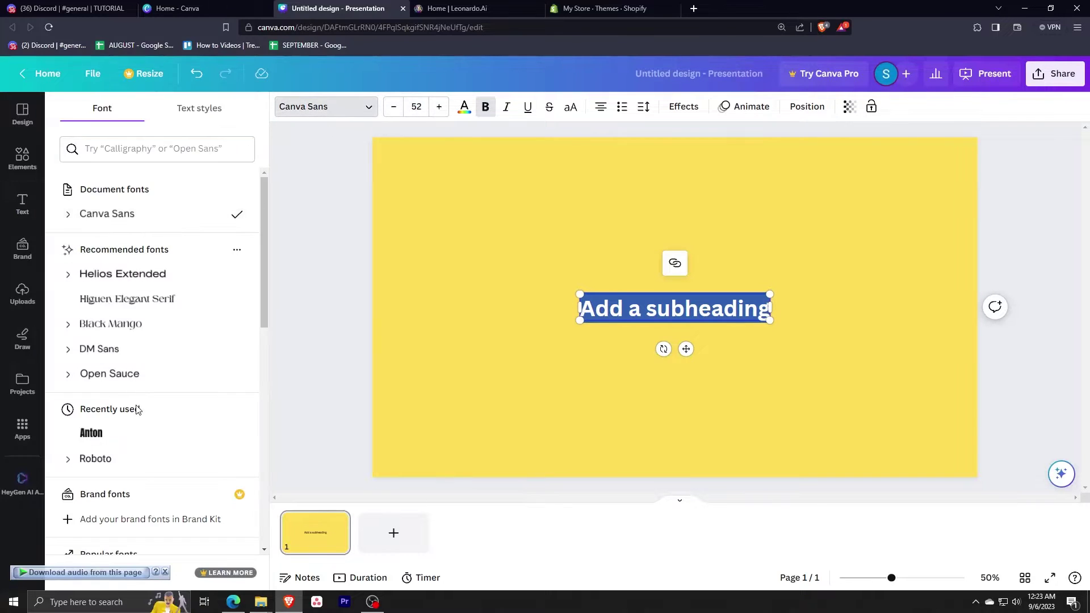
{"action": "left_click", "coordinate": [130, 432]}
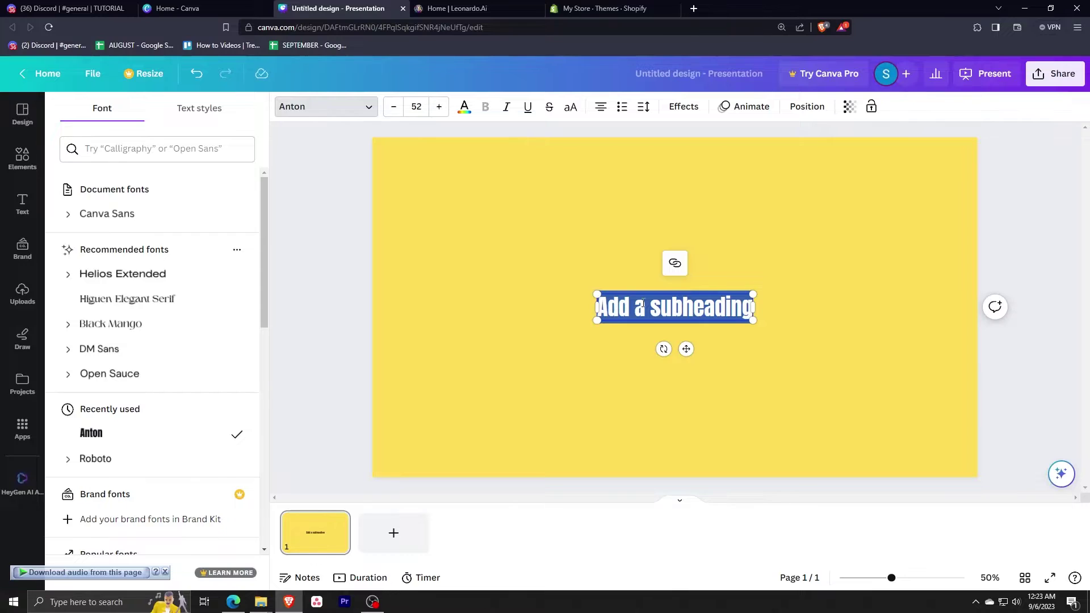
{"action": "key", "text": "BackSpace"}
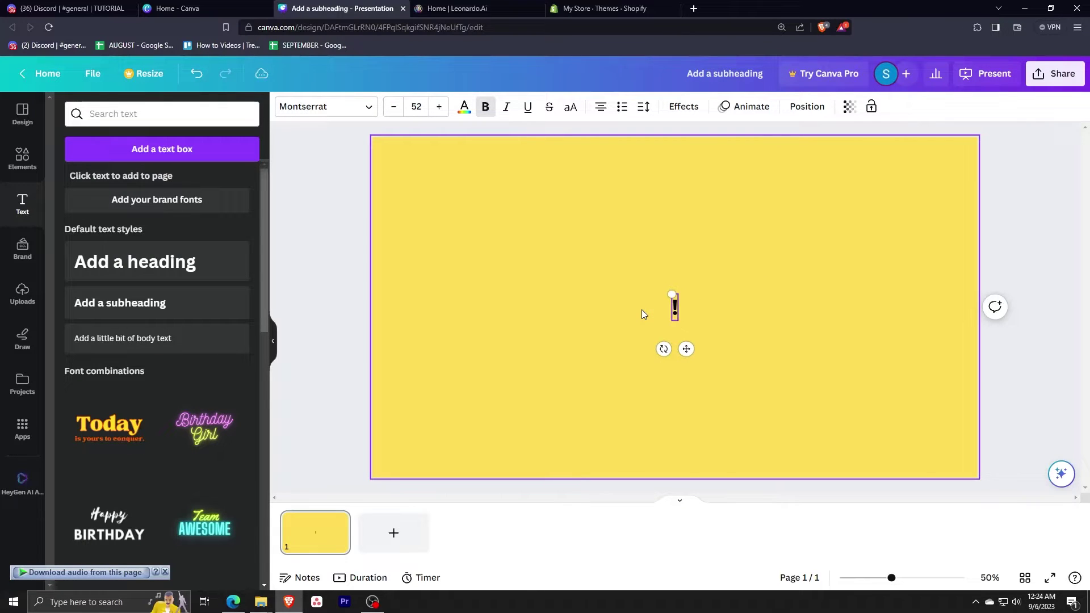
{"action": "type", "text": "First sentence is good"}
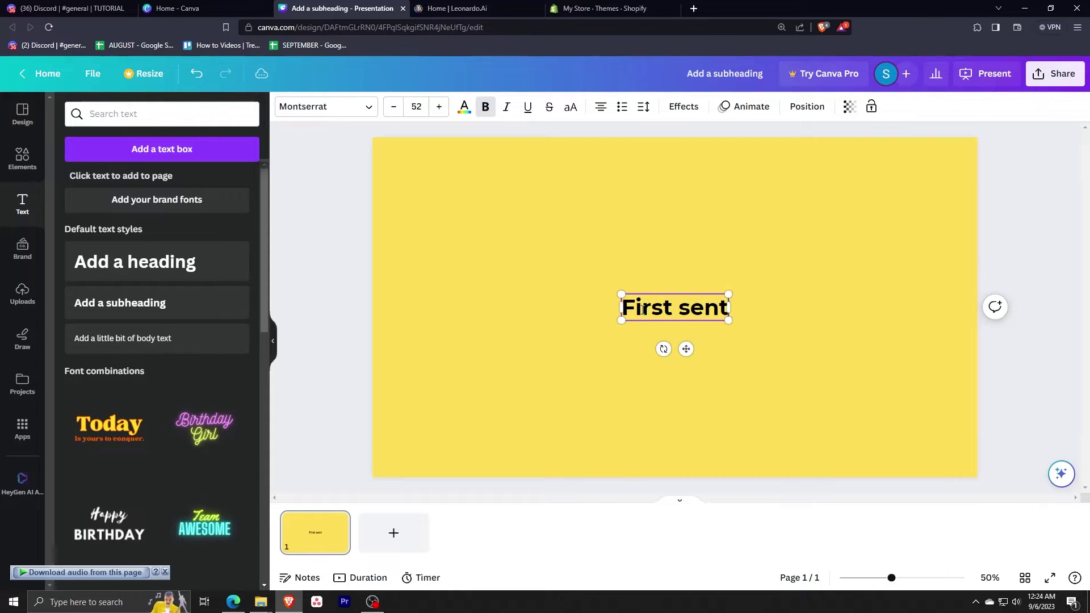
{"action": "left_click_drag", "start_coordinate": [676, 349], "coordinate": [677, 224]}
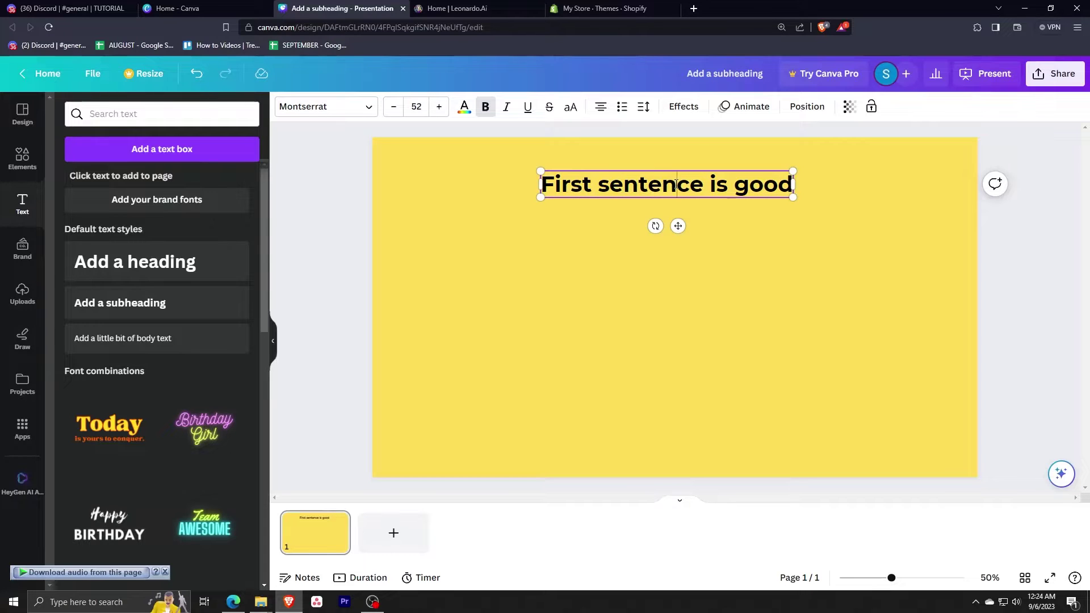
- Duplicate the line twice below, changing the copies to 'Second sentence is good' and 'Third sentence is good'
{"action": "left_click_drag", "start_coordinate": [676, 186], "coordinate": [673, 245]}
{"action": "left_click_drag", "start_coordinate": [541, 243], "coordinate": [636, 244]}
{"action": "key", "text": "ctrl+a"}
{"action": "type", "text": "Se"}
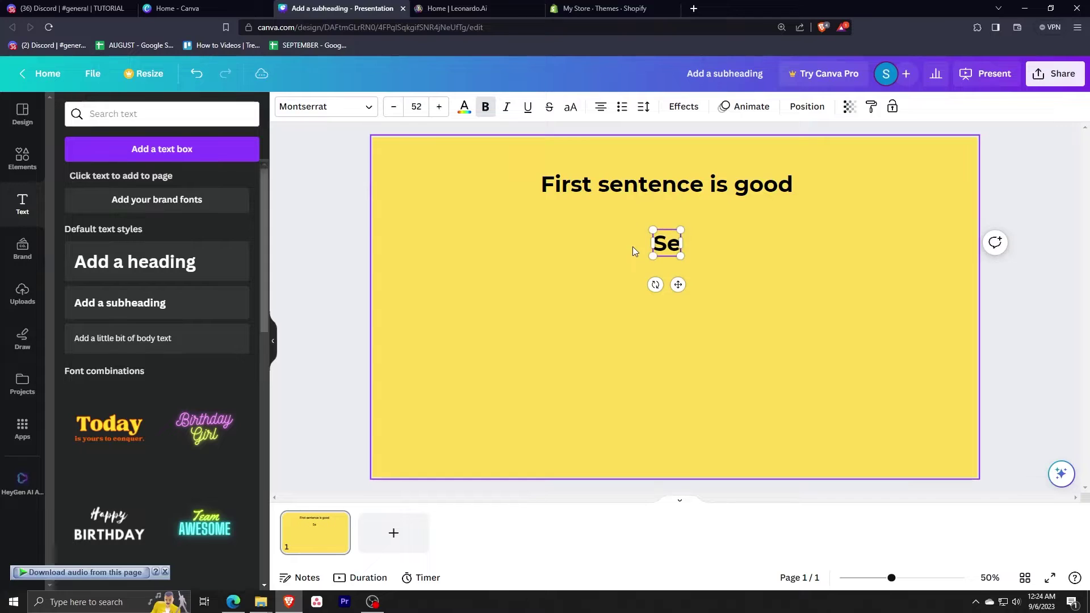
{"action": "type", "text": "cond sente"}
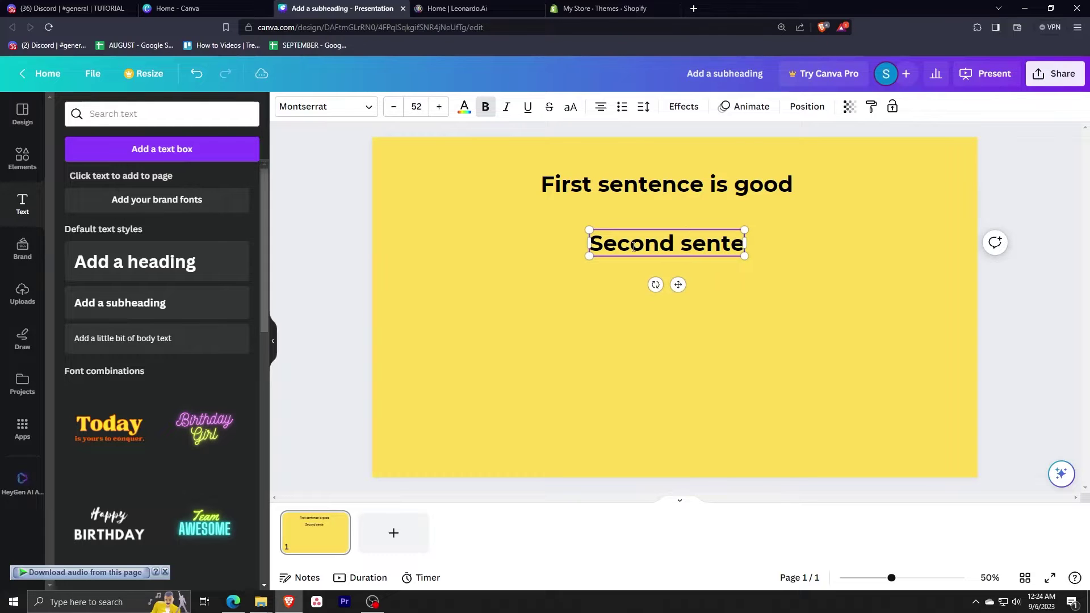
{"action": "type", "text": "nce is good"}
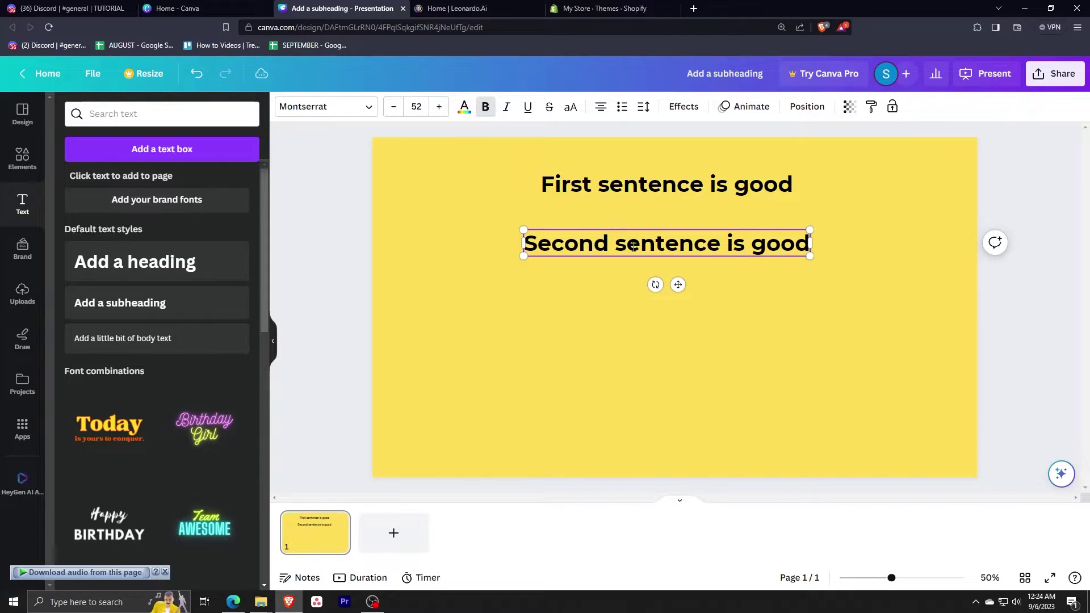
{"action": "left_click", "coordinate": [680, 284]}
{"action": "left_click", "coordinate": [664, 244]}
{"action": "key", "text": "ctrl+d"}
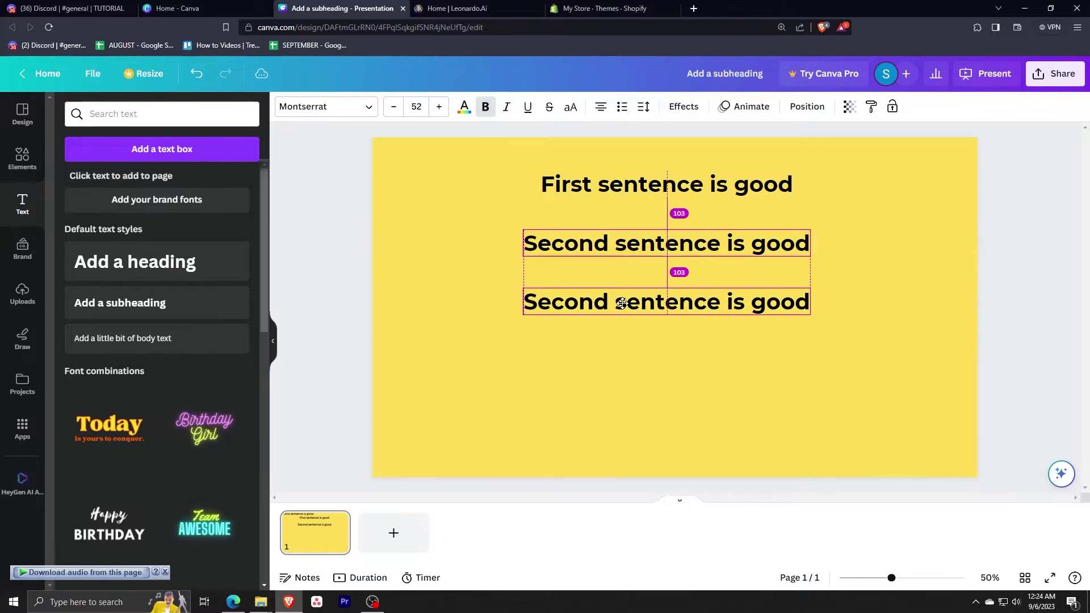
{"action": "left_click", "coordinate": [513, 423]}
{"action": "double_click", "coordinate": [581, 309]}
{"action": "type", "text": "T"}
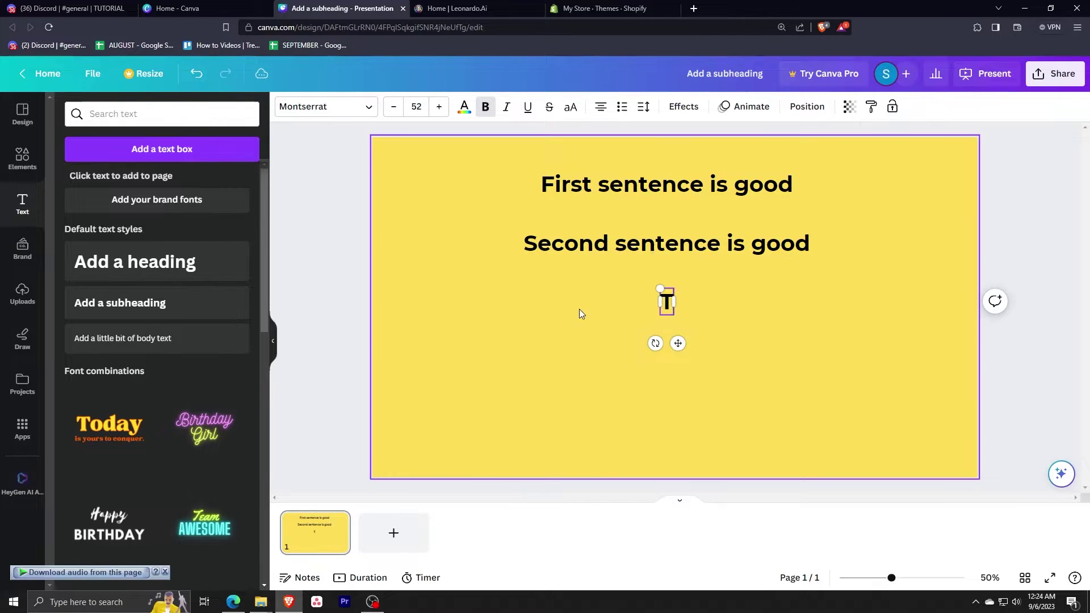
{"action": "type", "text": "hird sentence is good"}
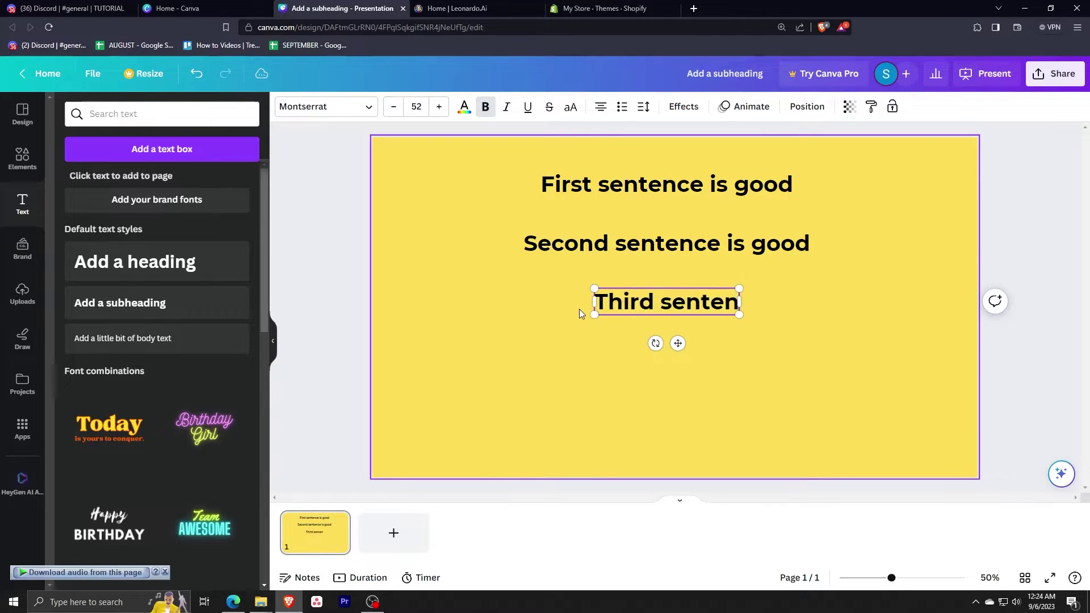
{"action": "left_click", "coordinate": [308, 391]}
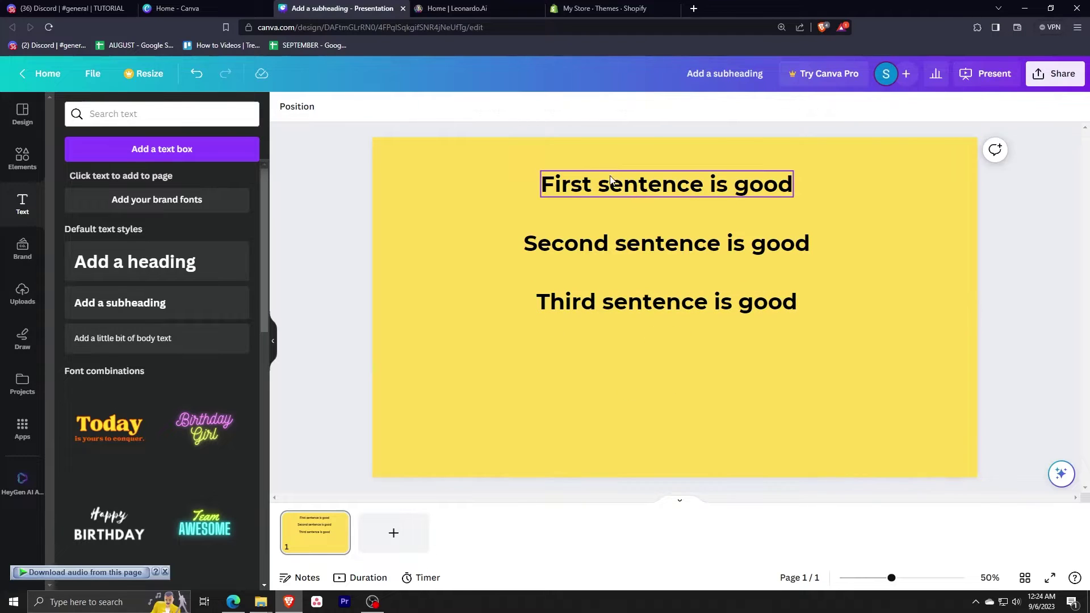
- Apply the Pop animation to the first sentence
{"action": "left_click", "coordinate": [583, 194]}
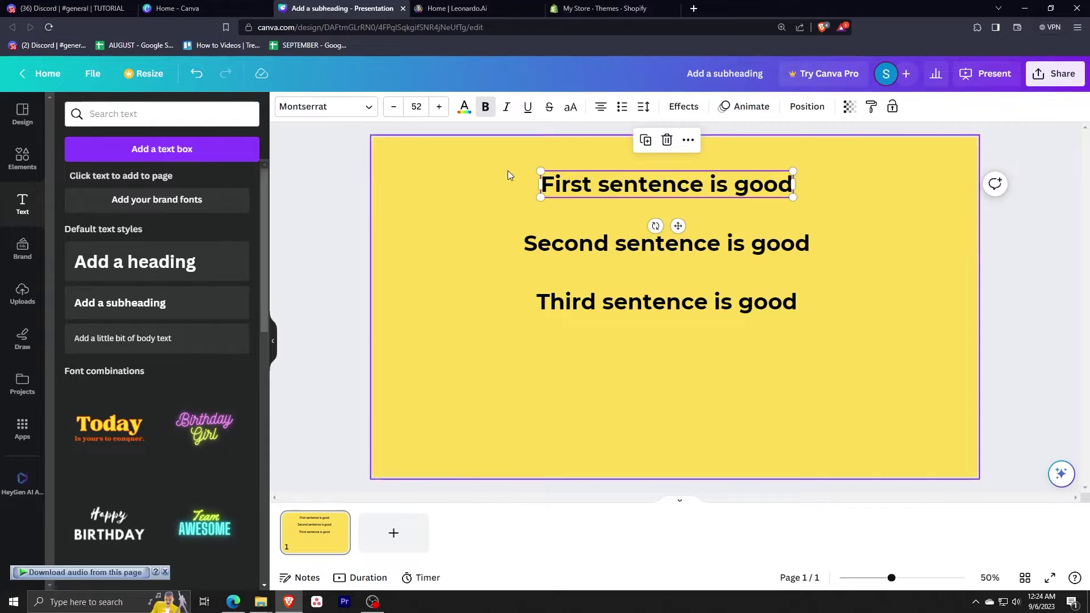
{"action": "left_click", "coordinate": [744, 106]}
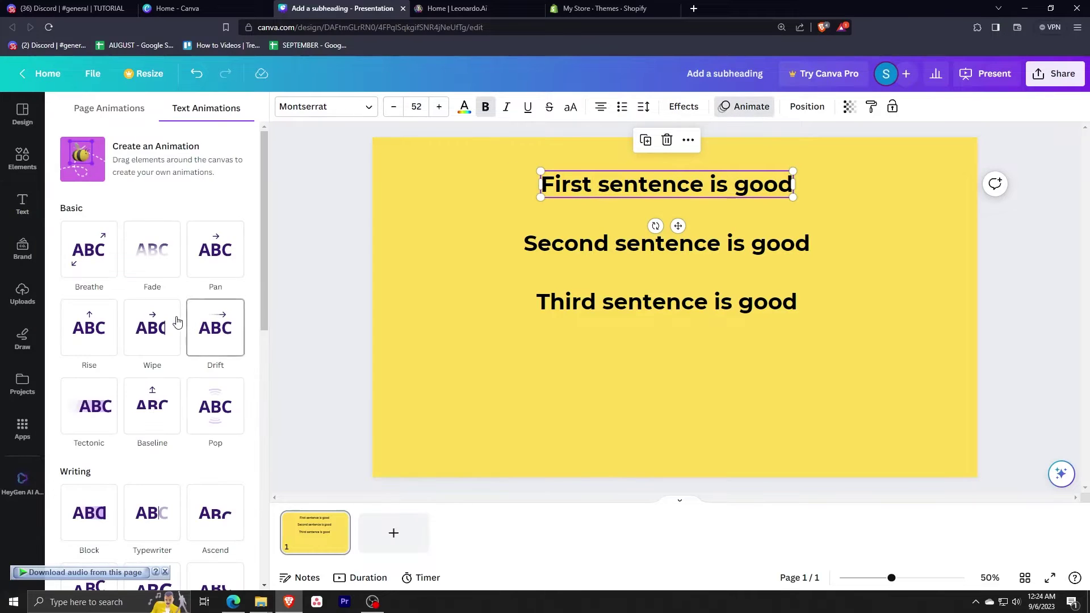
{"action": "scroll", "coordinate": [108, 301], "scroll_direction": "down", "scroll_amount": 2}
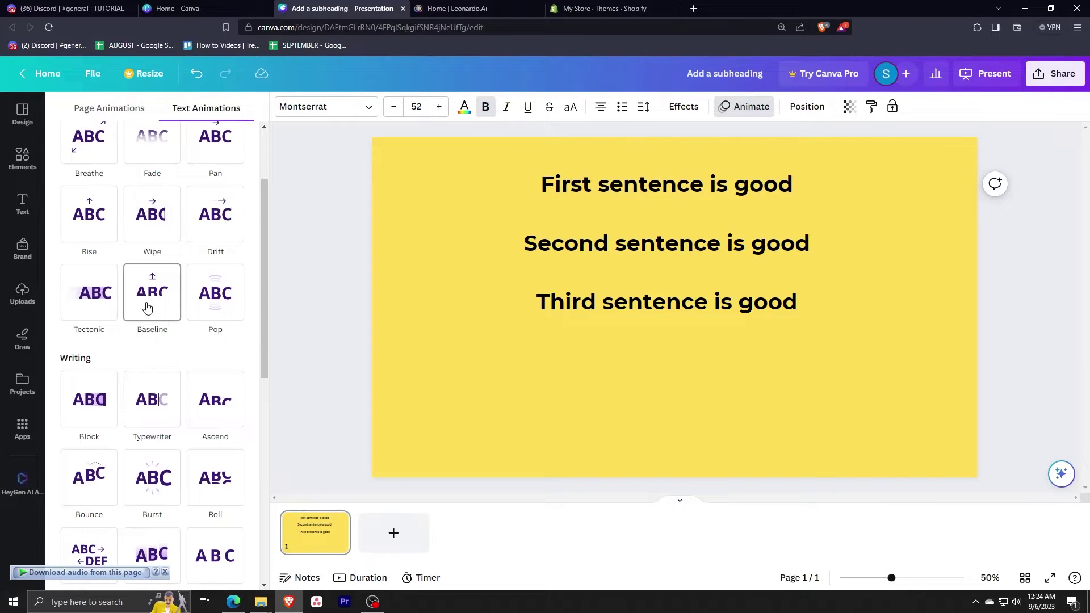
{"action": "left_click", "coordinate": [215, 301]}
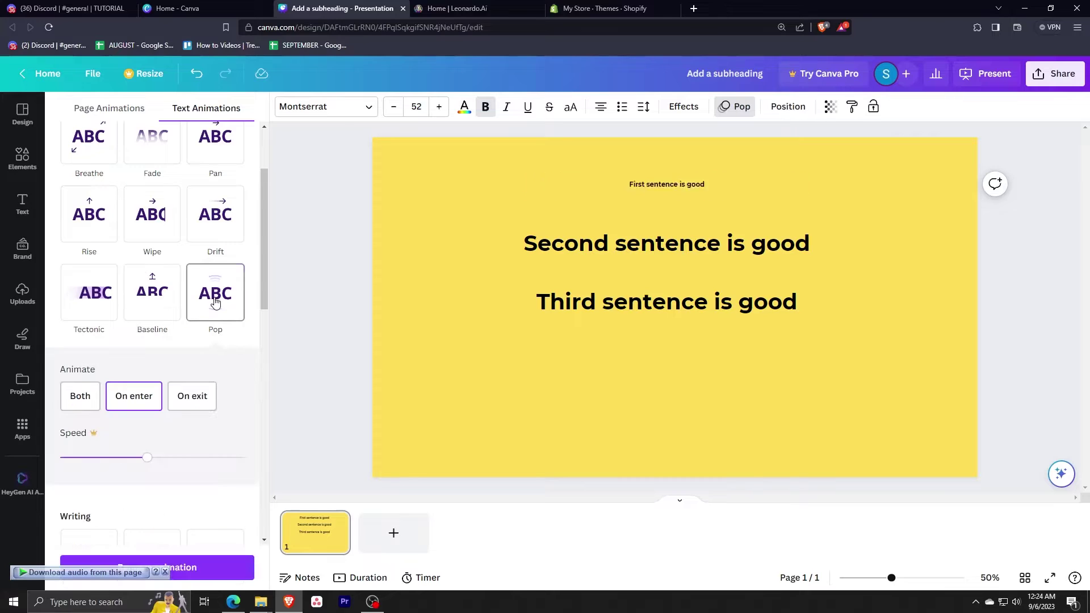
{"action": "left_click", "coordinate": [351, 307]}
- Give the second and third sentences the Pop animation as well
{"action": "left_click", "coordinate": [624, 244]}
{"action": "left_click", "coordinate": [752, 107]}
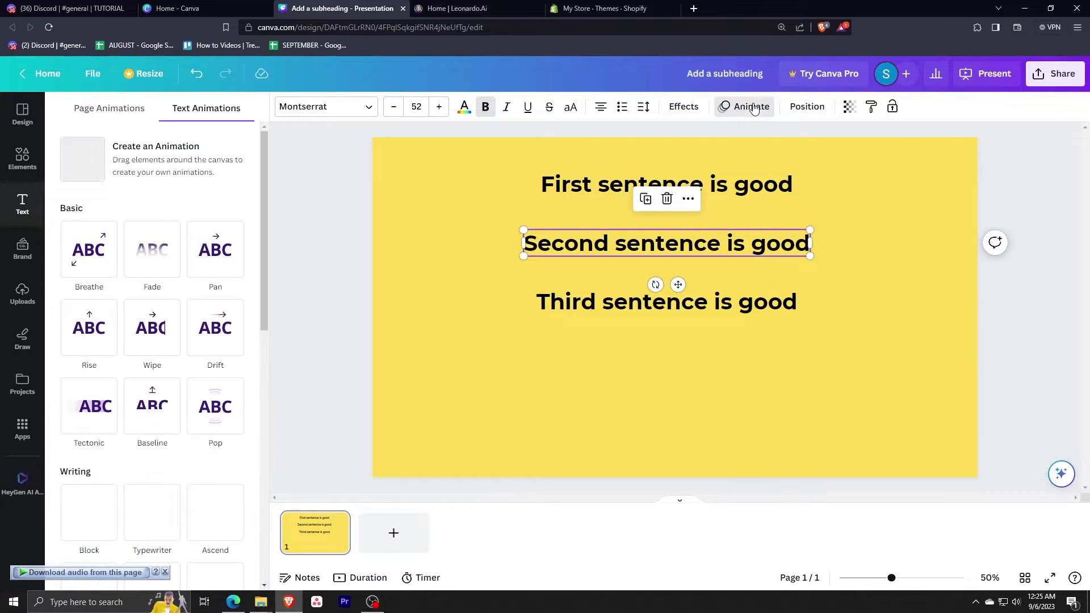
{"action": "left_click", "coordinate": [215, 406]}
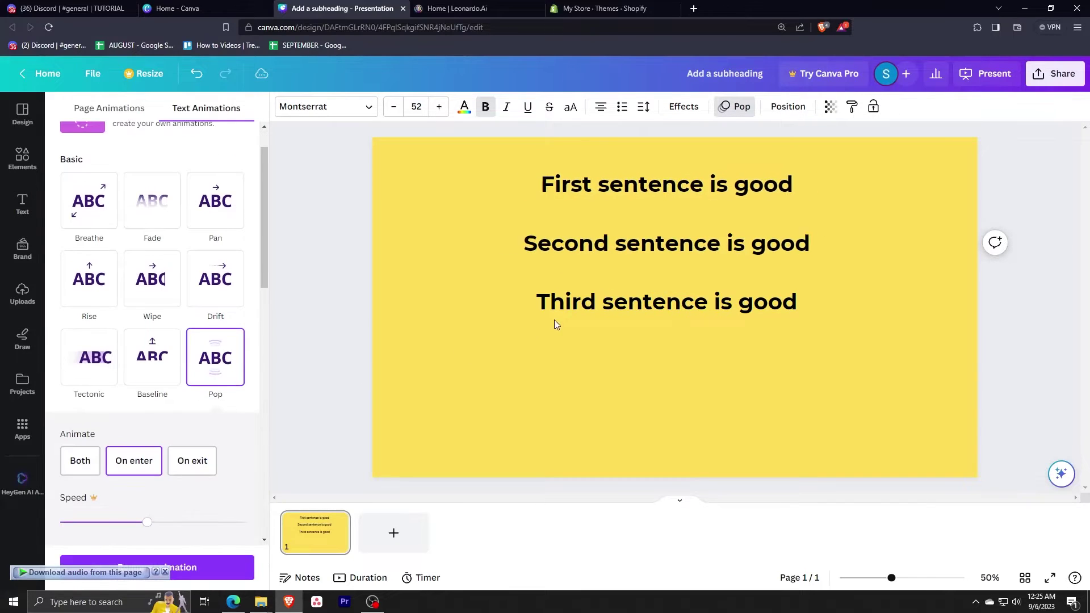
{"action": "left_click", "coordinate": [554, 312]}
{"action": "left_click", "coordinate": [214, 366]}
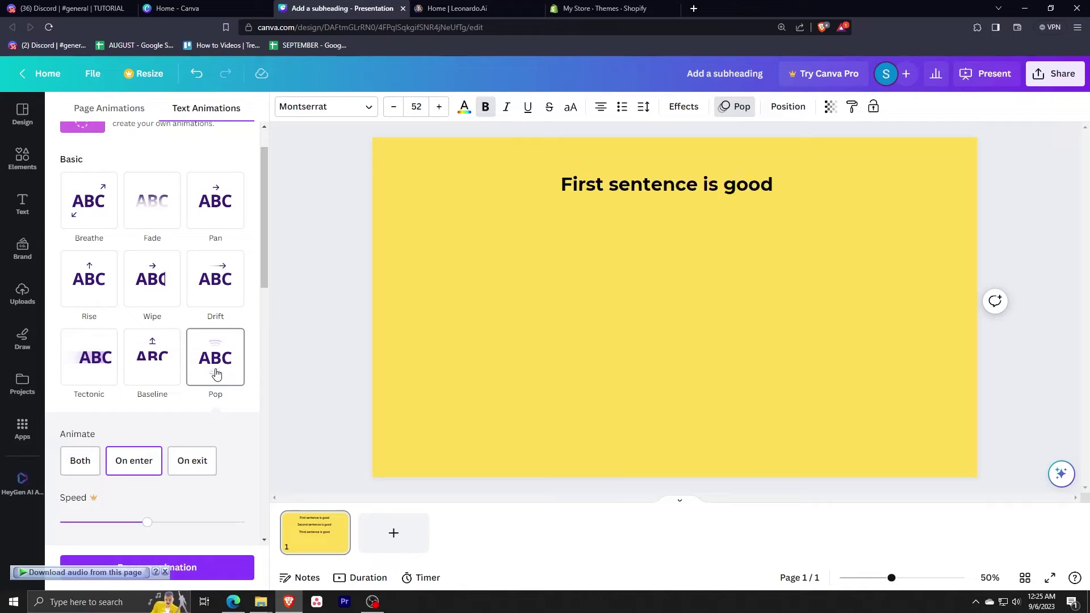
{"action": "left_click", "coordinate": [310, 315]}
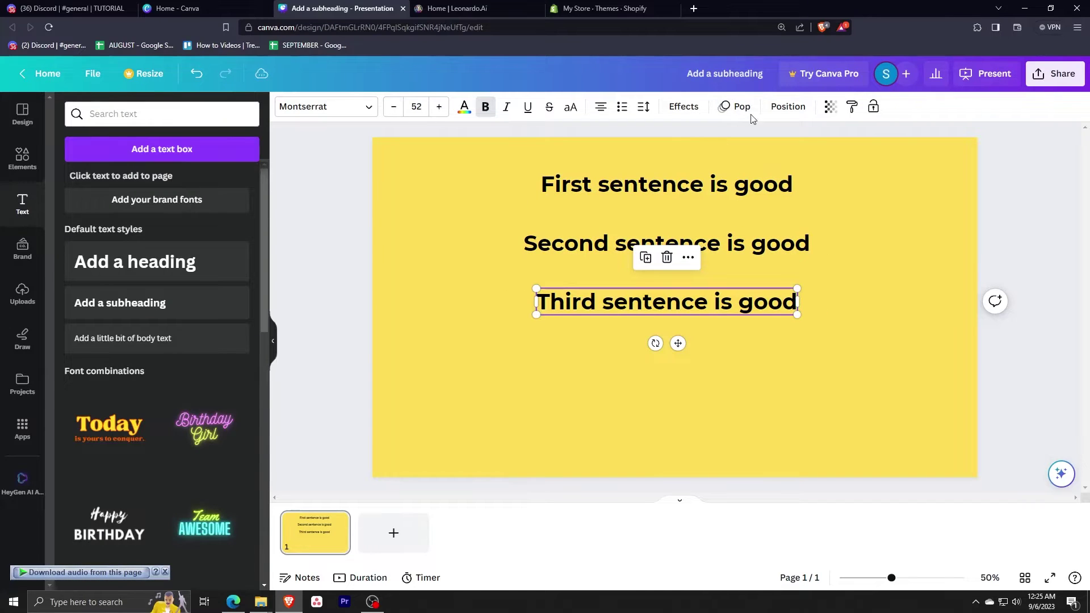
{"action": "left_click", "coordinate": [310, 447]}
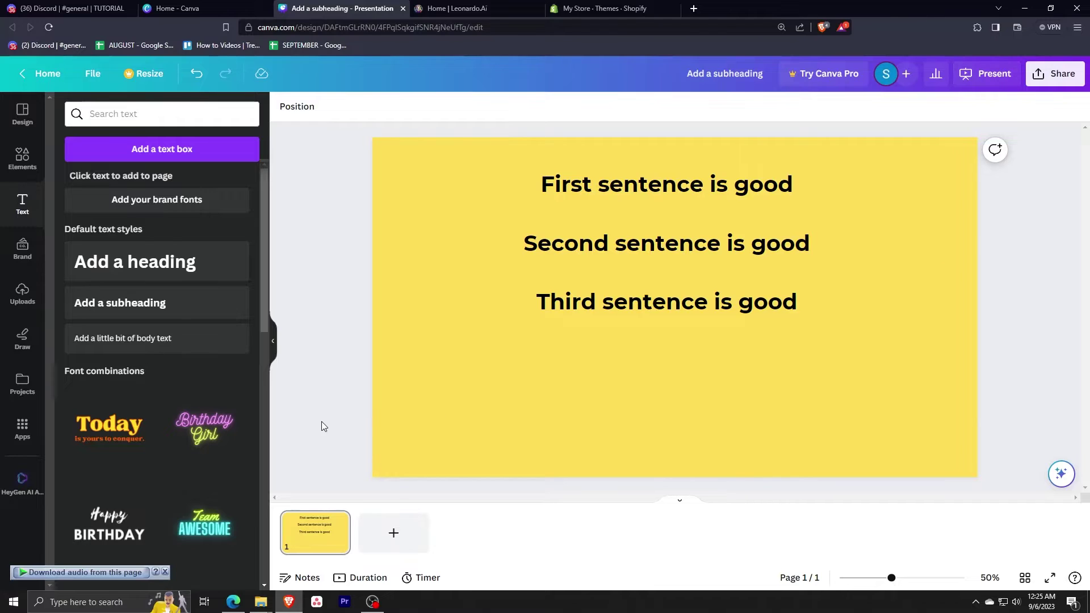
{"action": "left_click", "coordinate": [999, 82]}
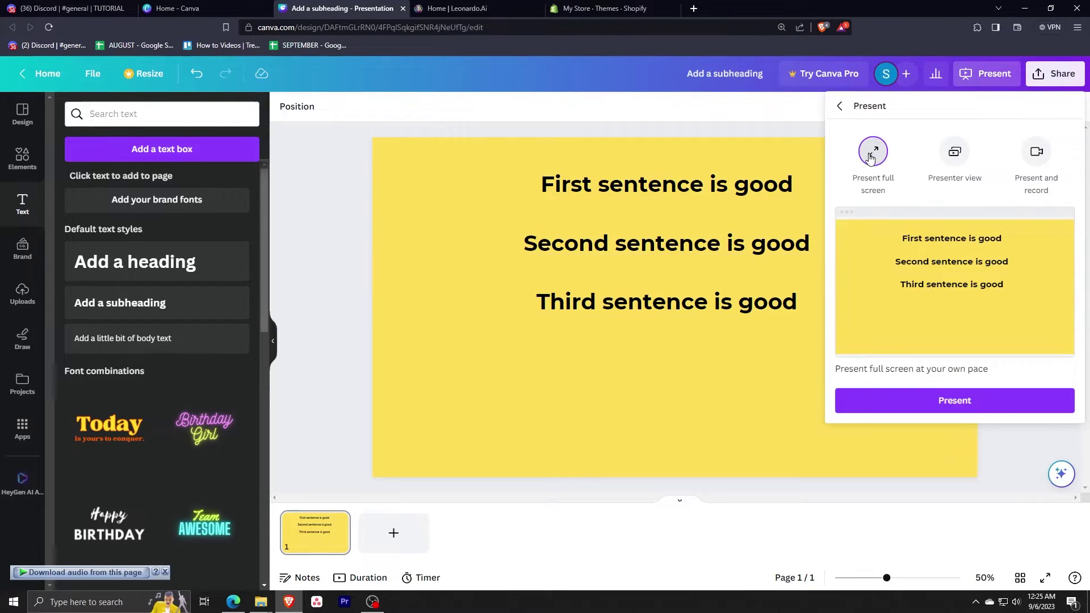
- Preview the animated slide in full-screen presentation mode
{"action": "left_click", "coordinate": [911, 405]}
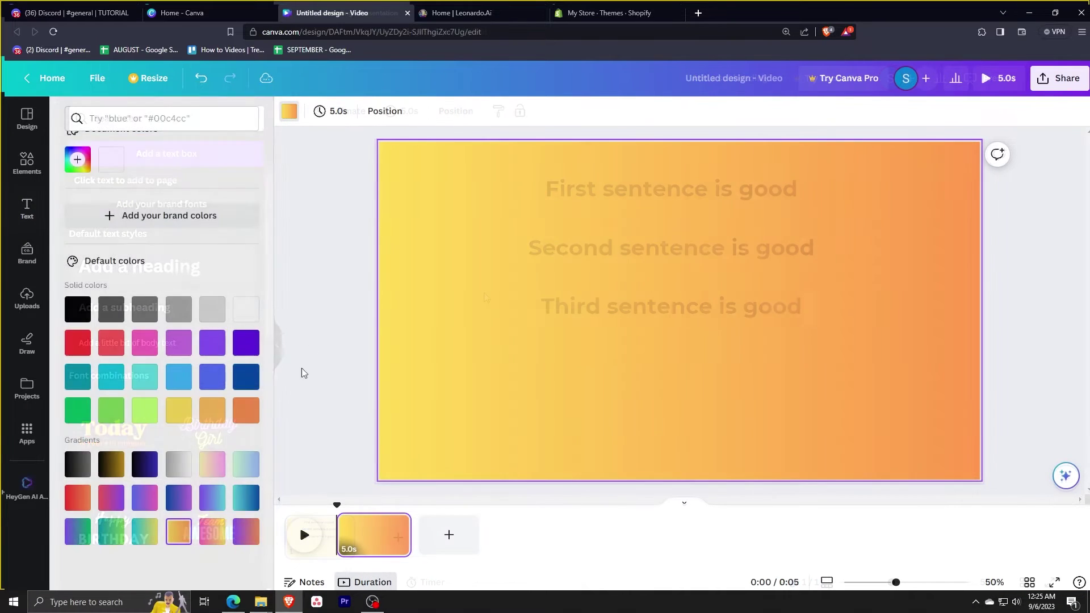
- Swap an added heading for a subheading holding the first line, 'First sentence is good for words'
{"action": "left_click", "coordinate": [351, 293]}
{"action": "left_click", "coordinate": [27, 209]}
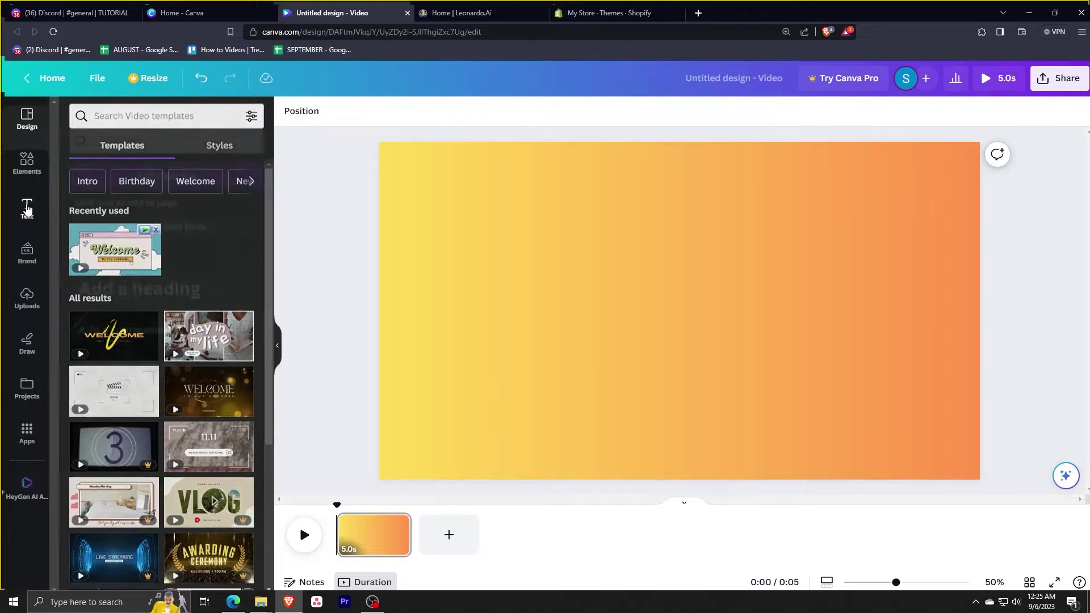
{"action": "left_click", "coordinate": [237, 287]}
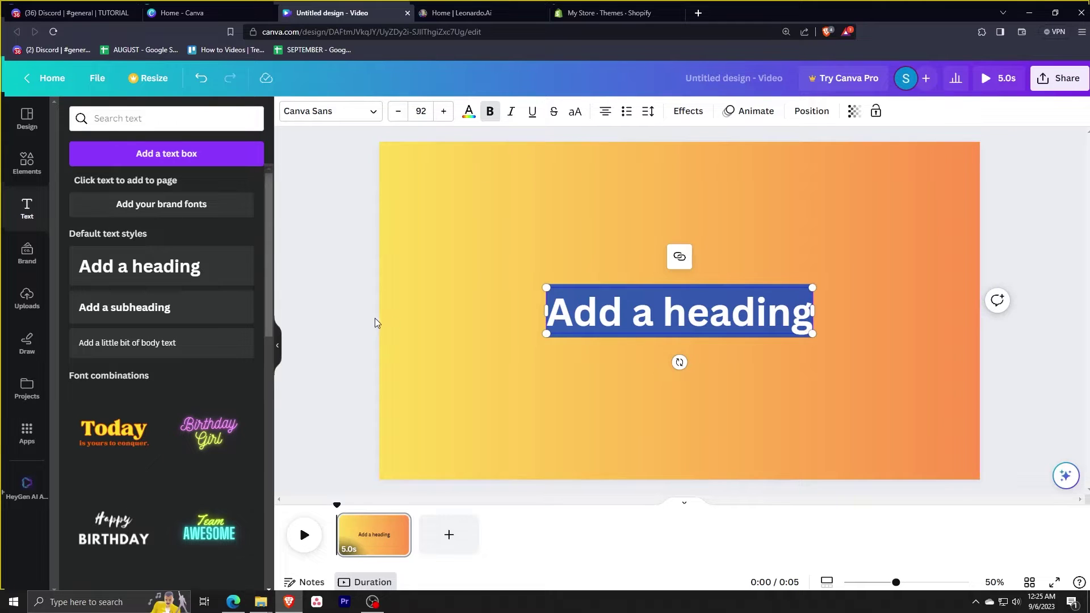
{"action": "left_click", "coordinate": [377, 302]}
{"action": "left_click", "coordinate": [590, 299]}
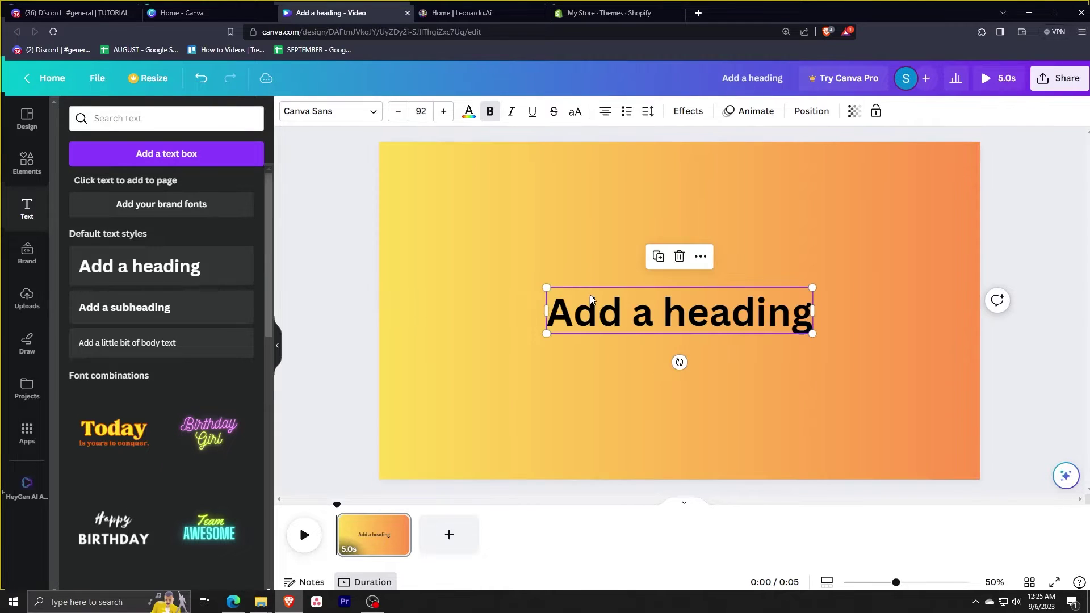
{"action": "key", "text": "Delete"}
{"action": "left_click", "coordinate": [244, 308]}
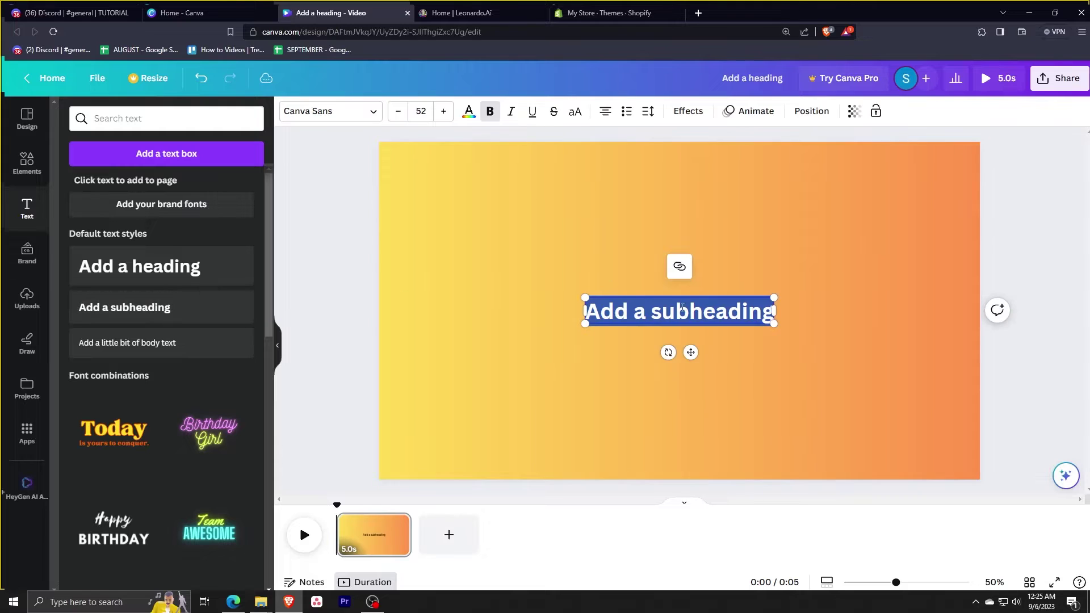
{"action": "left_click", "coordinate": [370, 113]}
{"action": "left_click", "coordinate": [375, 225]}
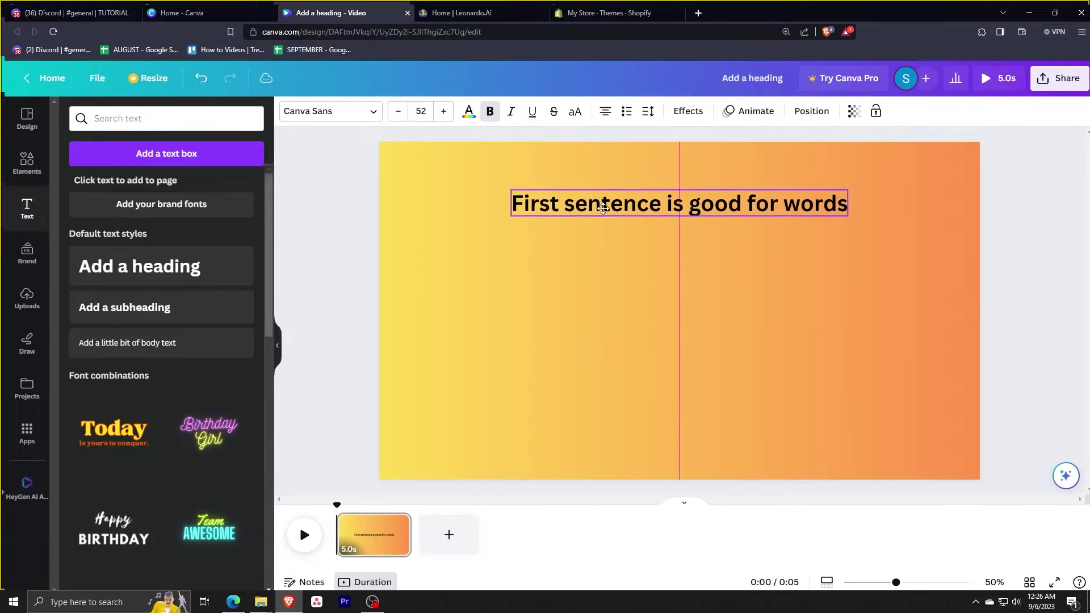
- Copy the line twice below, editing the copies to start with 'Second' and 'Third'
{"action": "left_click_drag", "start_coordinate": [603, 209], "coordinate": [582, 278]}
{"action": "double_click", "coordinate": [582, 278]}
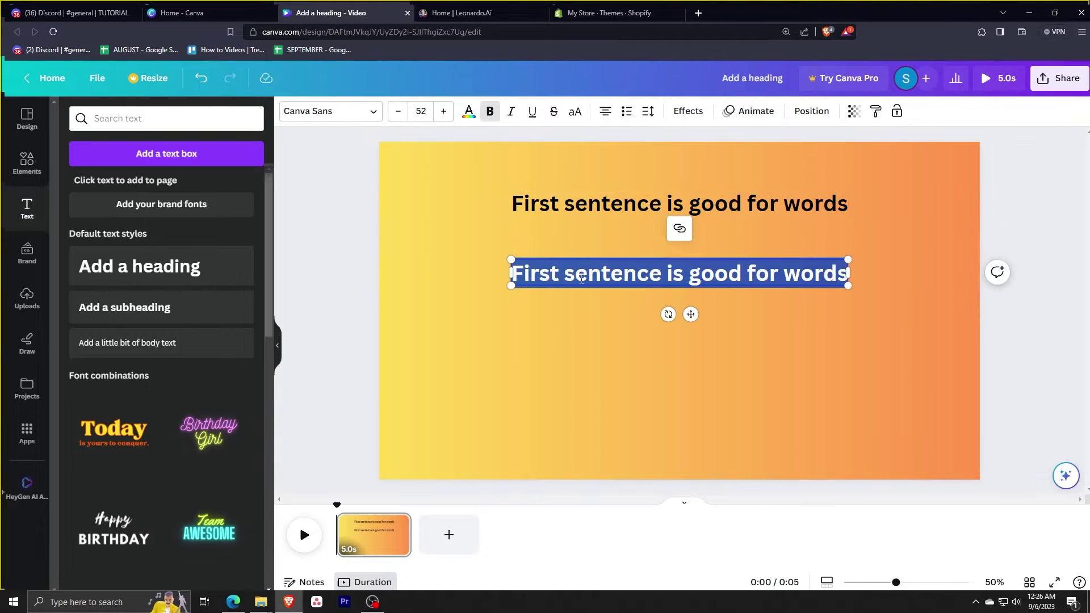
{"action": "left_click", "coordinate": [567, 276]}
{"action": "double_click", "coordinate": [534, 274]}
{"action": "type", "text": "Sec"}
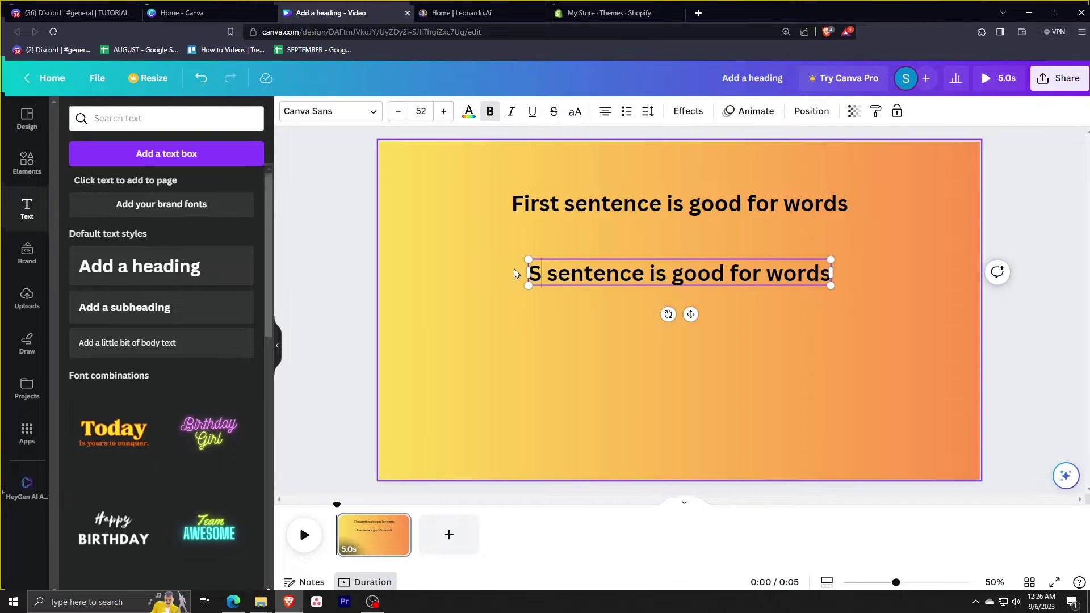
{"action": "type", "text": "ond"}
{"action": "left_click", "coordinate": [713, 313]}
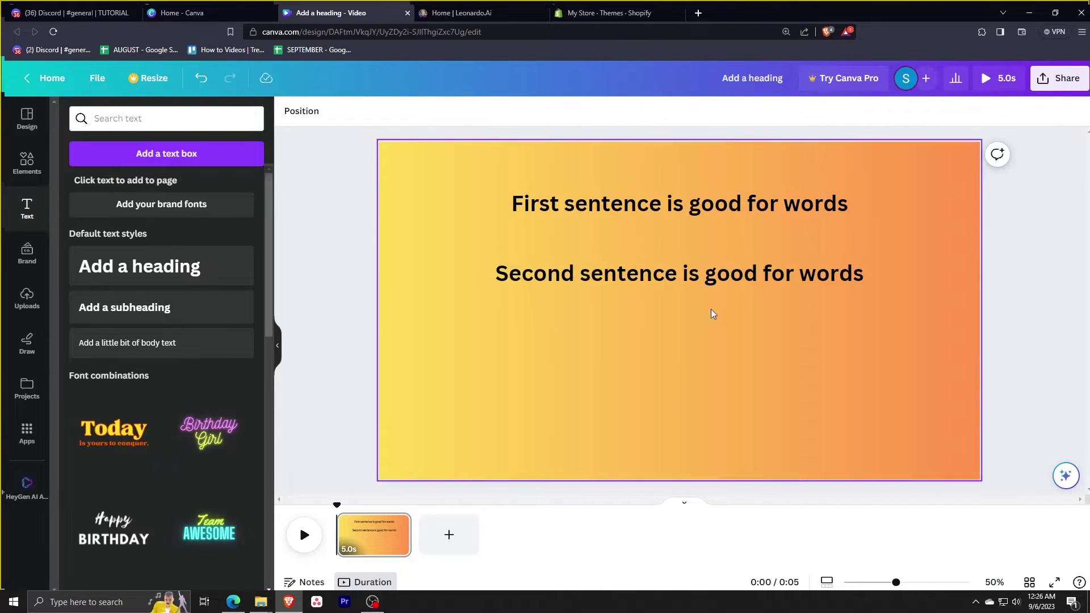
{"action": "left_click", "coordinate": [597, 280]}
{"action": "left_click_drag", "start_coordinate": [597, 280], "coordinate": [499, 336]}
{"action": "double_click", "coordinate": [598, 350]}
{"action": "type", "text": "Third sentence is good for words"}
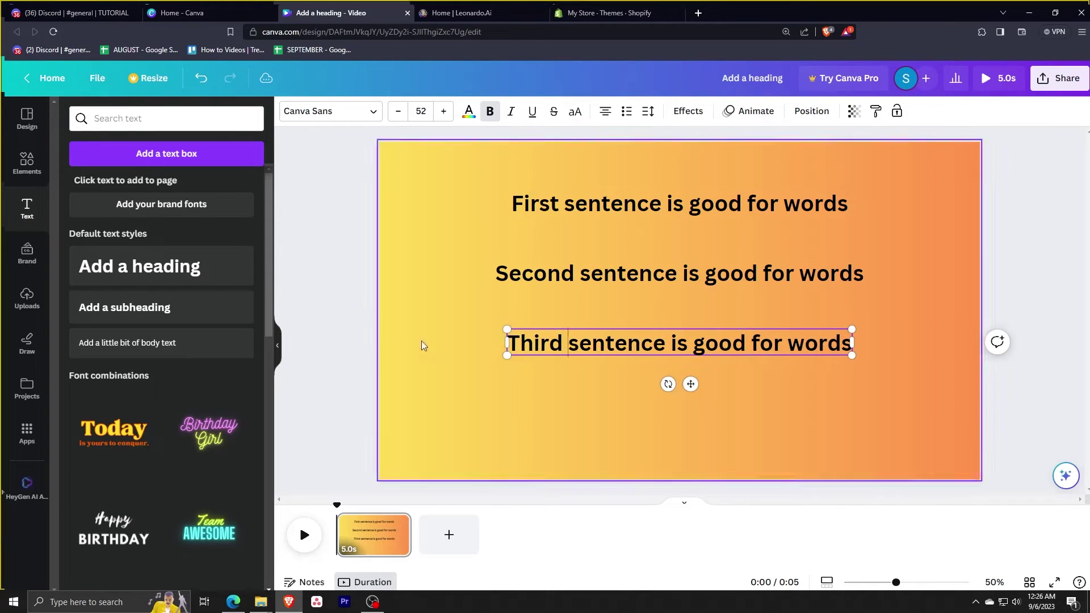
{"action": "left_click", "coordinate": [340, 309]}
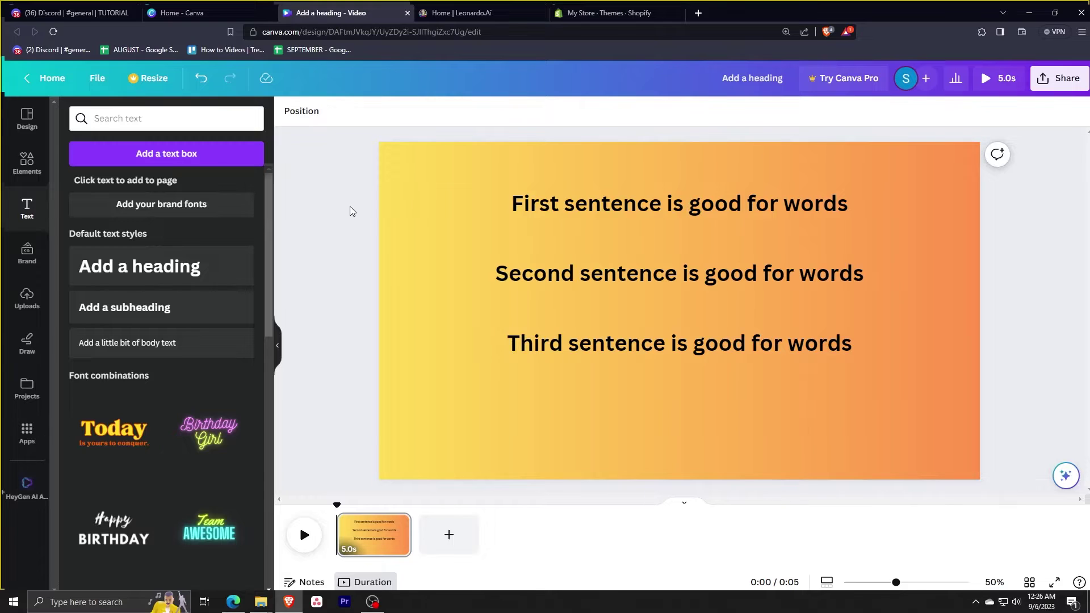
- Select all three lines, apply the Pop animation, and play a quick preview
{"action": "left_click_drag", "start_coordinate": [326, 192], "coordinate": [656, 372]}
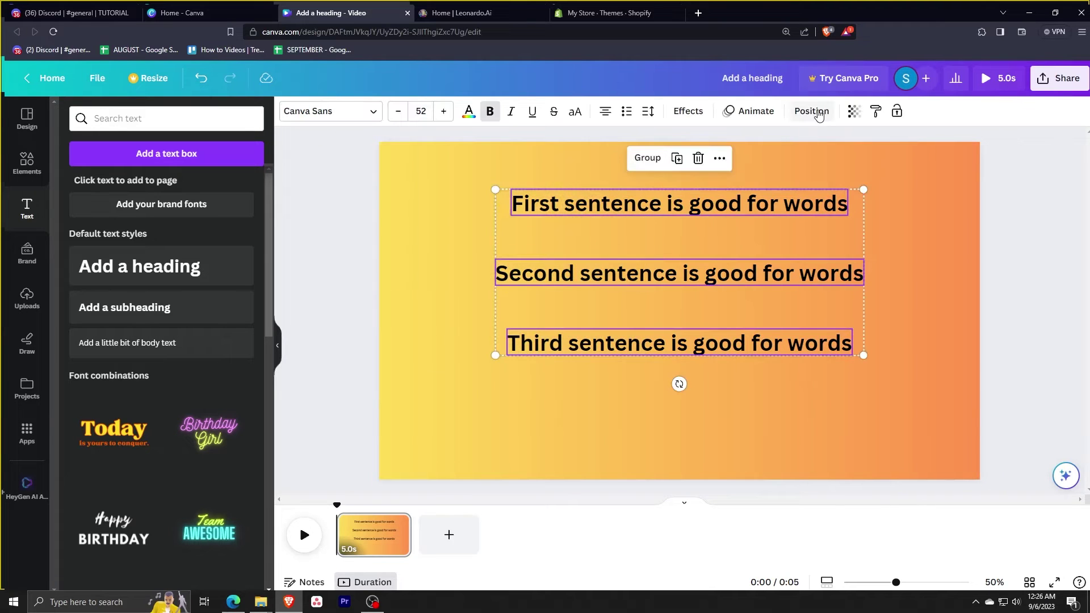
{"action": "left_click", "coordinate": [773, 113]}
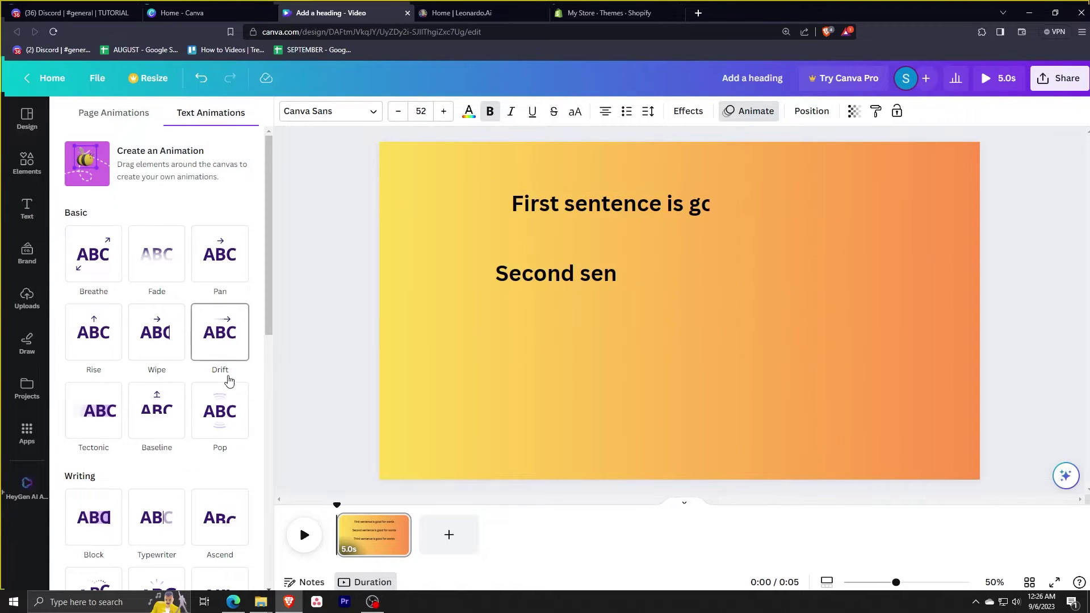
{"action": "left_click", "coordinate": [222, 423]}
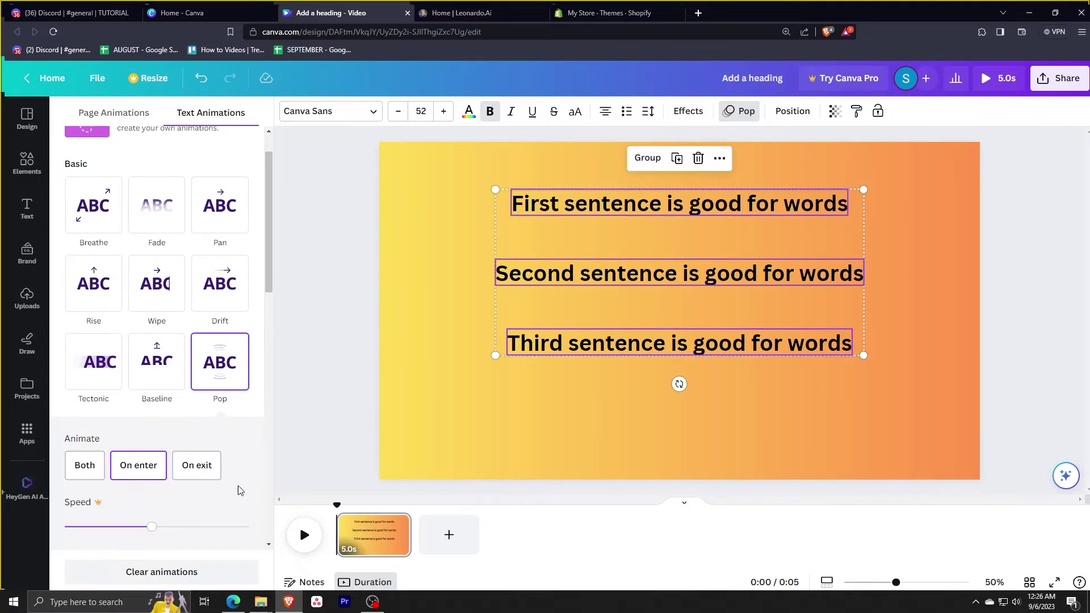
{"action": "left_click", "coordinate": [345, 421]}
{"action": "key", "text": "space"}
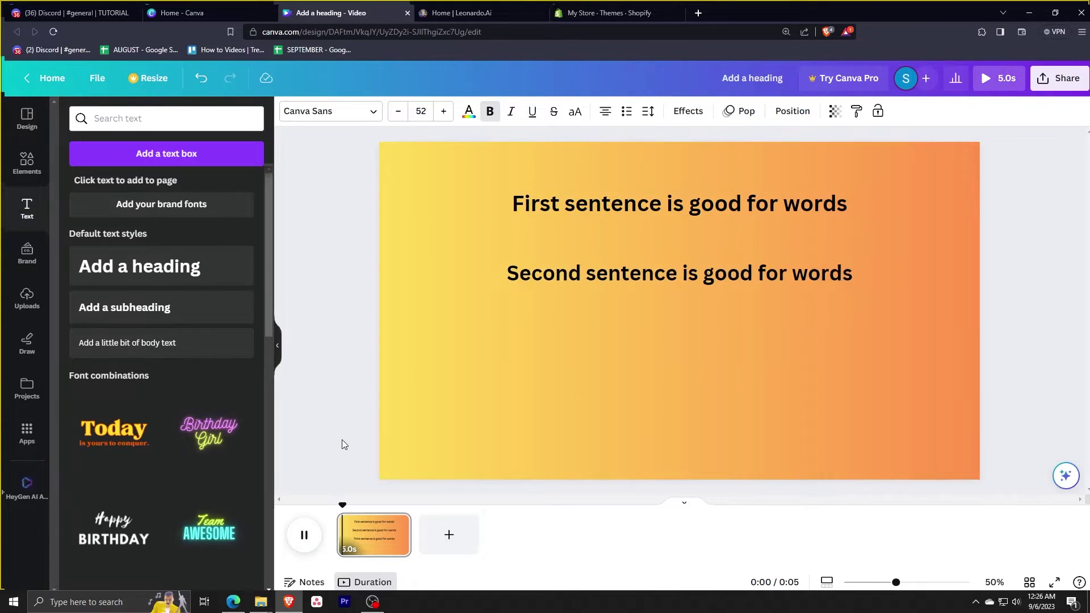
{"action": "key", "text": "space"}
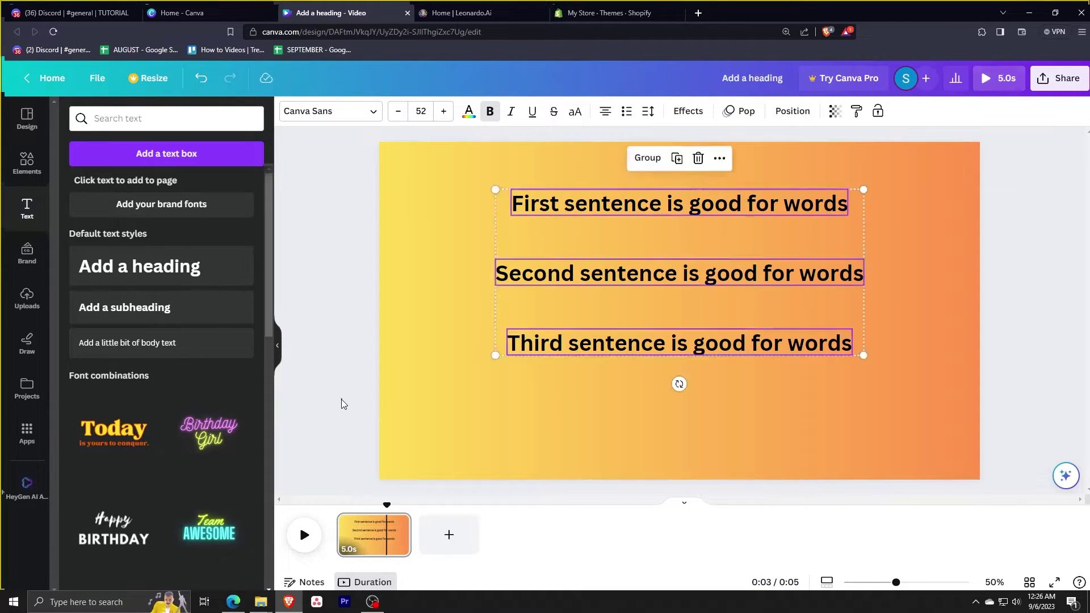
{"action": "left_click", "coordinate": [342, 399]}
{"action": "left_click_drag", "start_coordinate": [341, 204], "coordinate": [694, 364]}
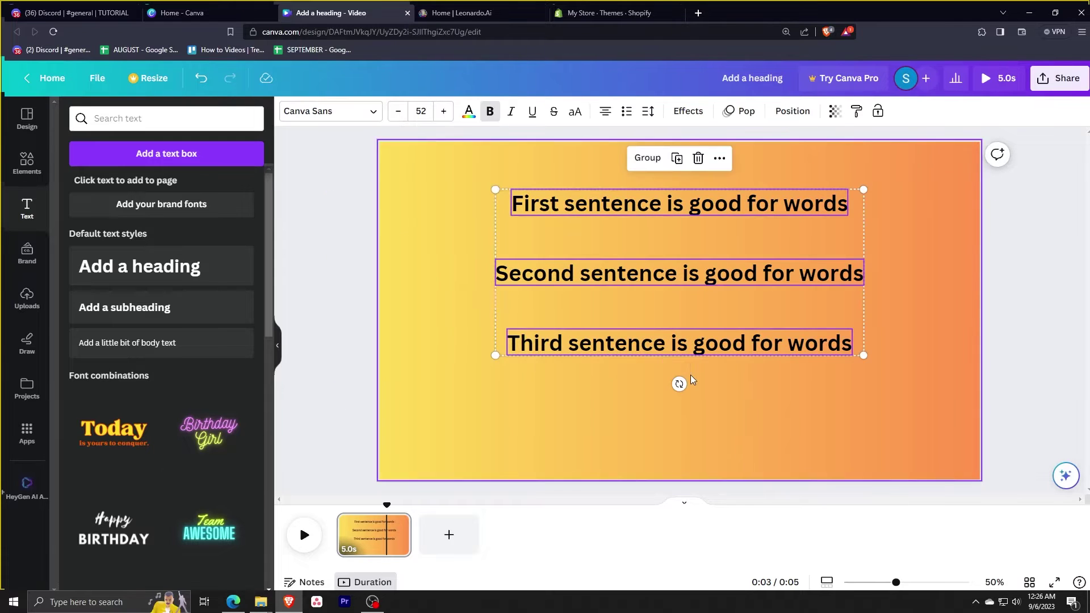
{"action": "left_click", "coordinate": [688, 112]}
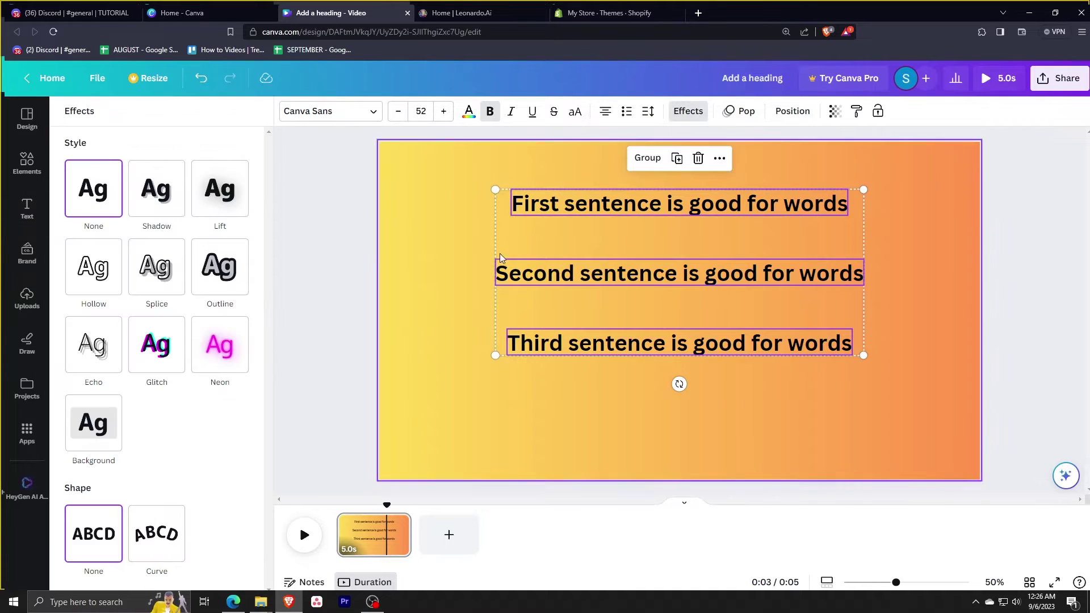
{"action": "left_click", "coordinate": [733, 111]}
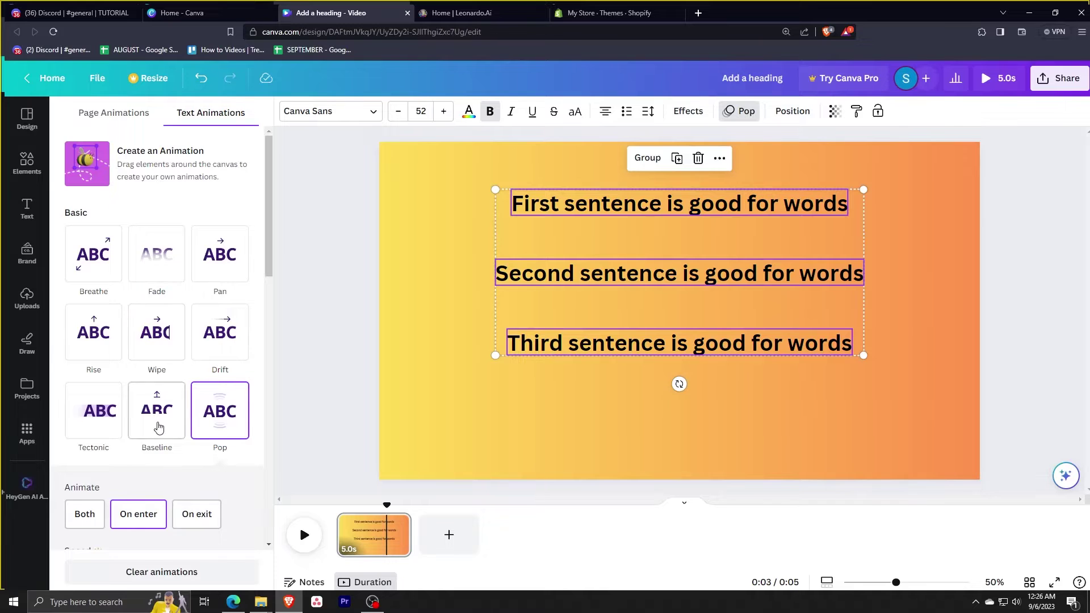
{"action": "scroll", "coordinate": [206, 351], "scroll_direction": "down", "scroll_amount": 4}
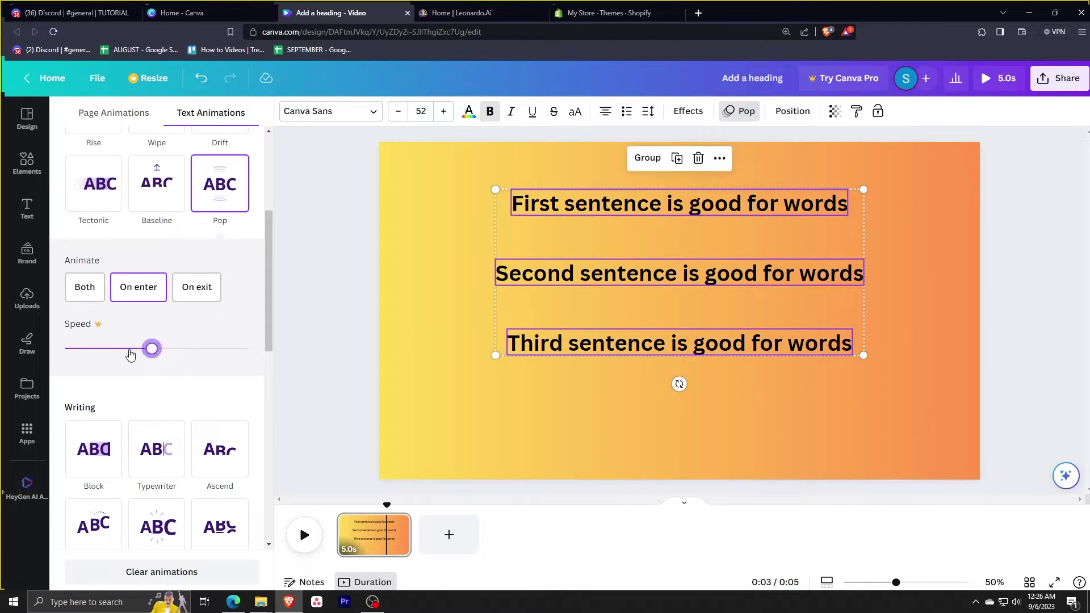
{"action": "left_click", "coordinate": [107, 350]}
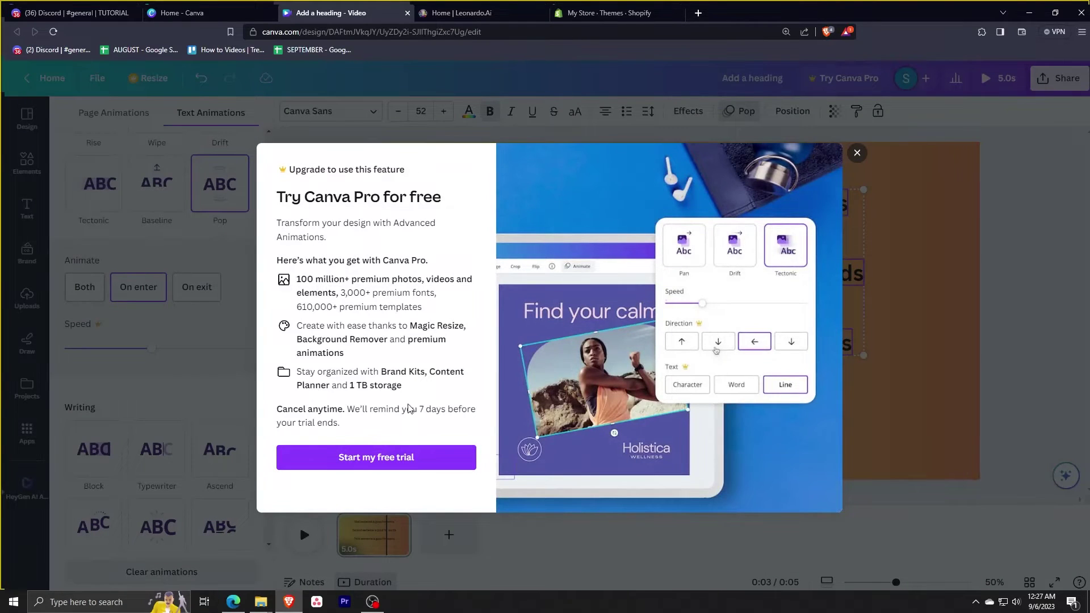
{"action": "left_click", "coordinate": [856, 152]}
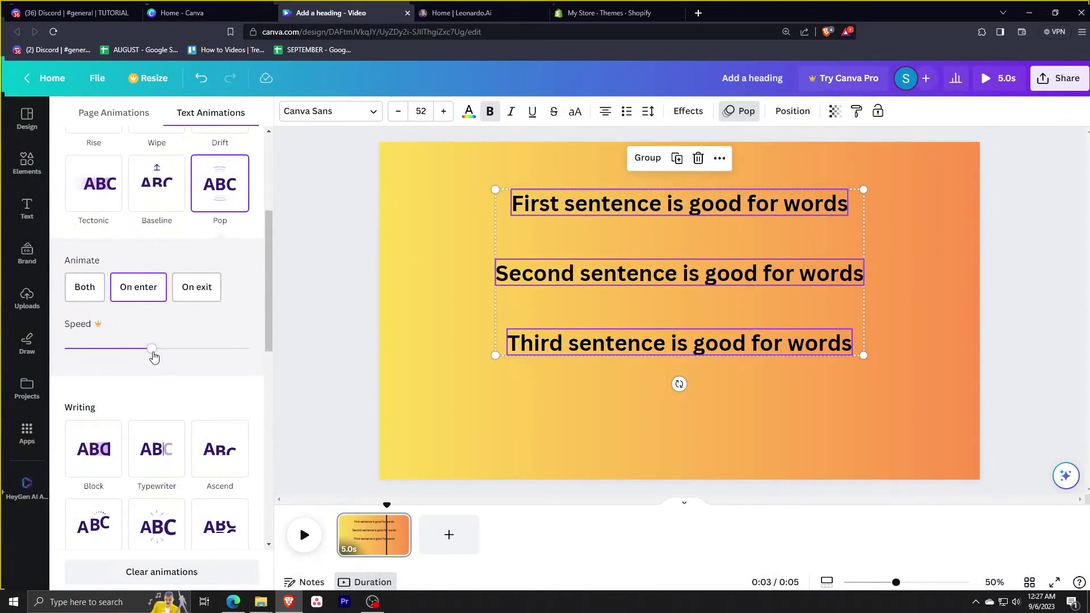
{"action": "left_click", "coordinate": [195, 354]}
{"action": "left_click", "coordinate": [857, 154]}
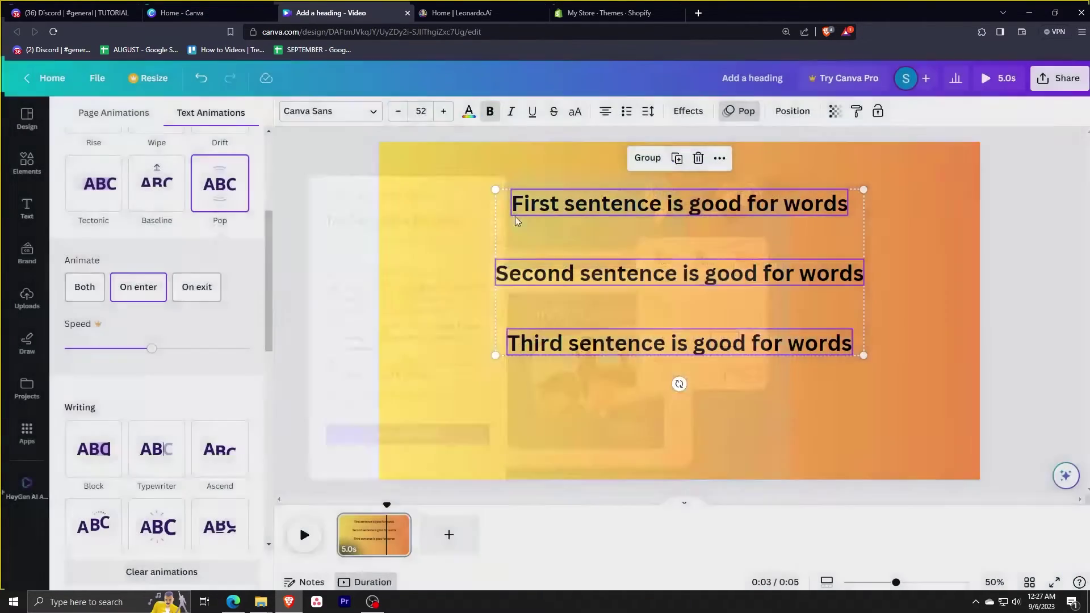
{"action": "left_click", "coordinate": [350, 288]}
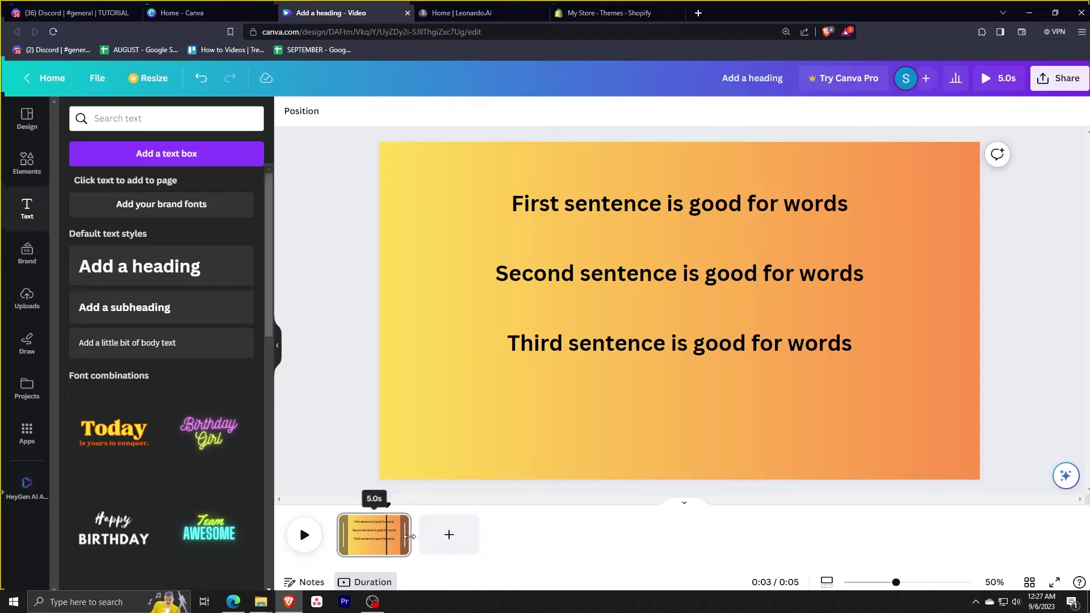
{"action": "left_click_drag", "start_coordinate": [409, 534], "coordinate": [382, 532]}
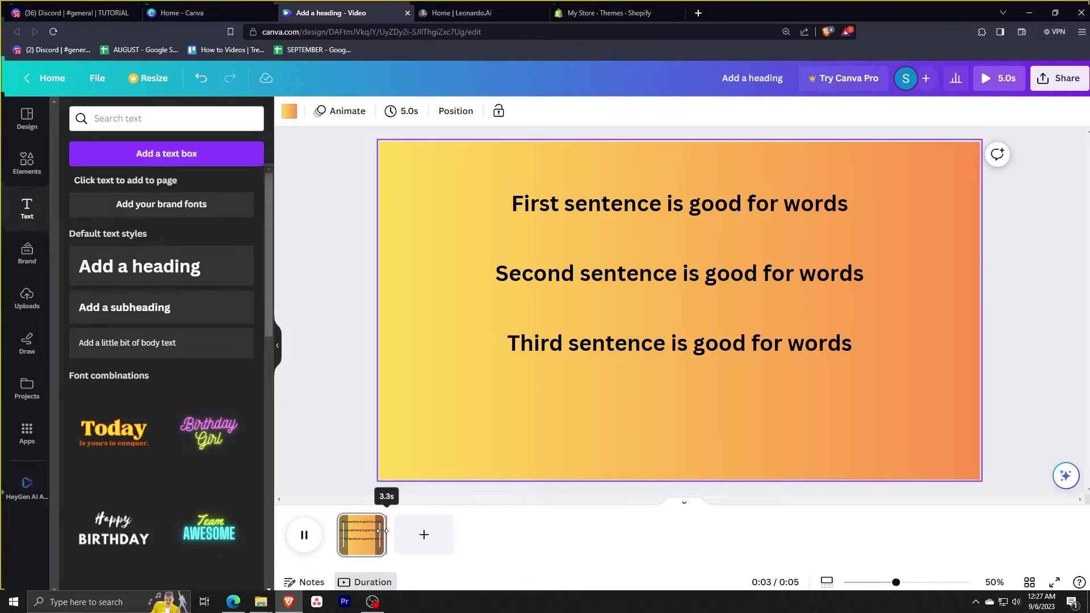
- Play the video, then duplicate the first page from the timeline
{"action": "left_click", "coordinate": [301, 532]}
{"action": "left_click", "coordinate": [304, 536]}
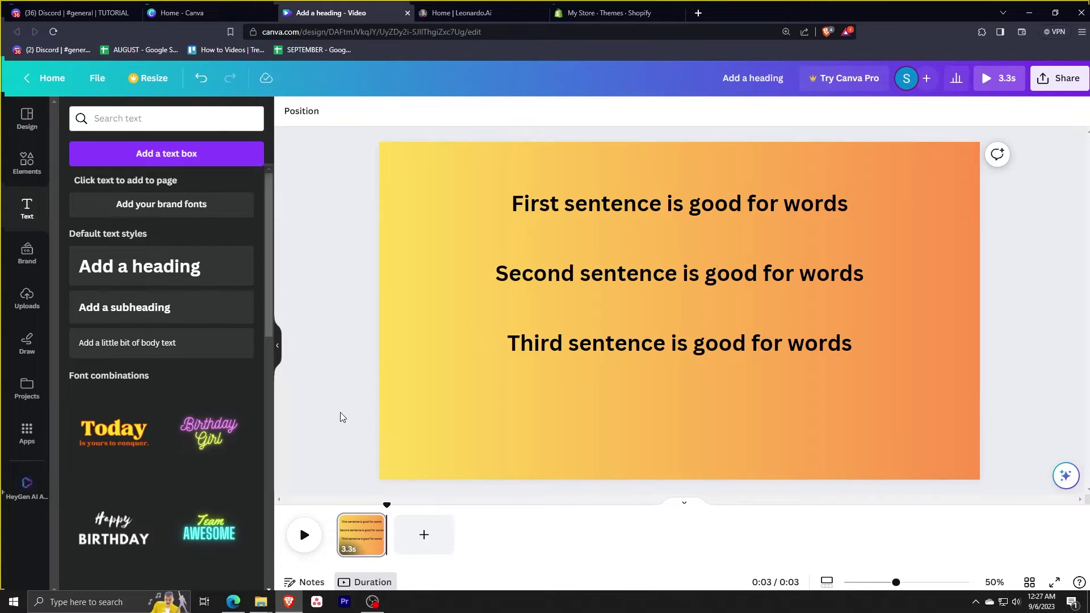
{"action": "right_click", "coordinate": [372, 528]}
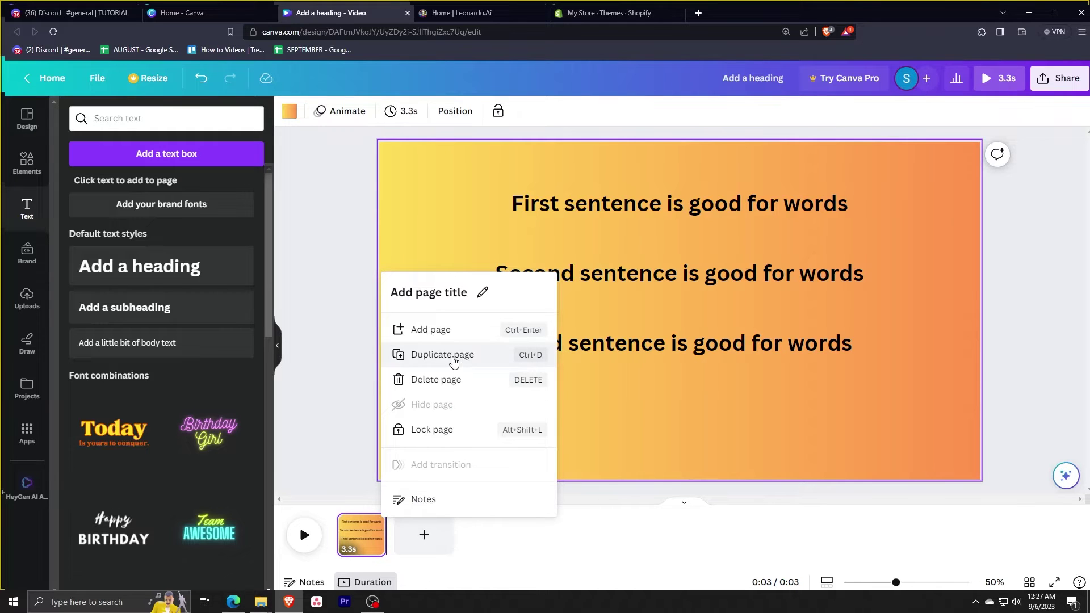
{"action": "left_click", "coordinate": [452, 357]}
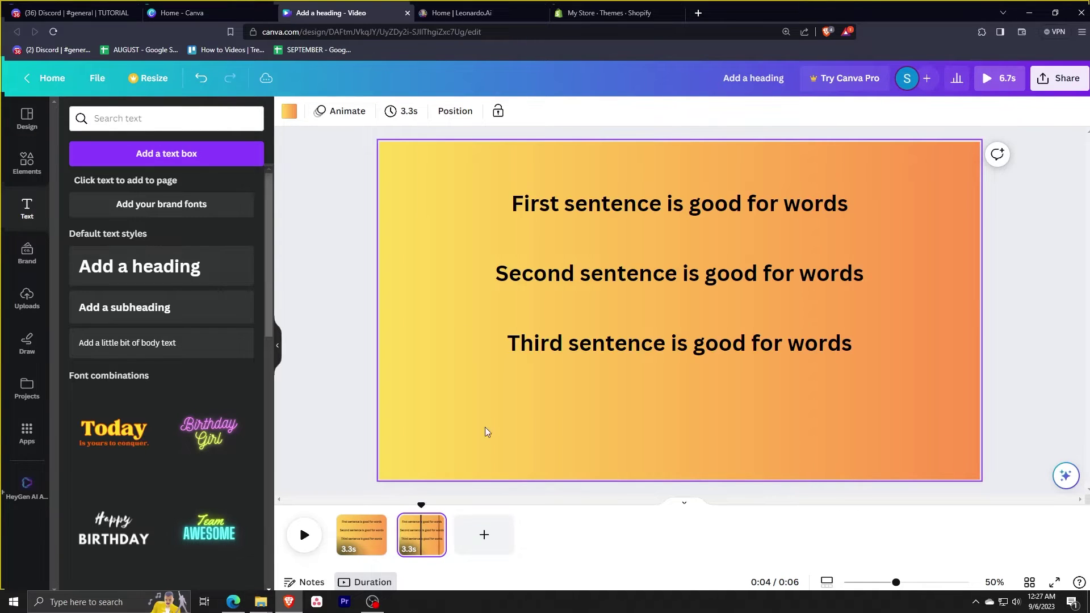
- Remove the Pop animation from page 2's 'First sentence' line
{"action": "left_click", "coordinate": [582, 211]}
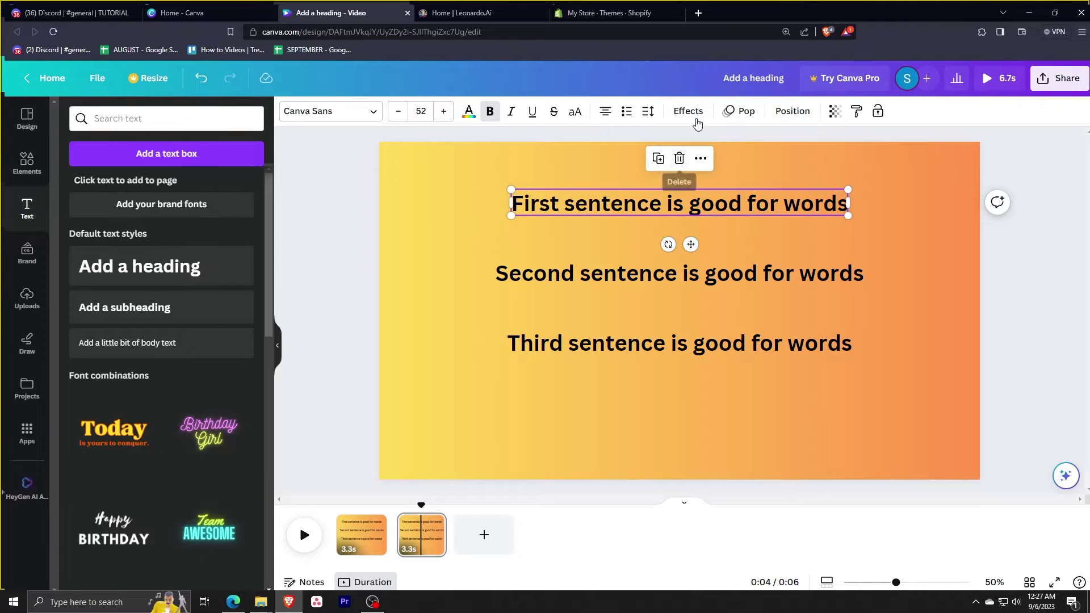
{"action": "left_click", "coordinate": [689, 111]}
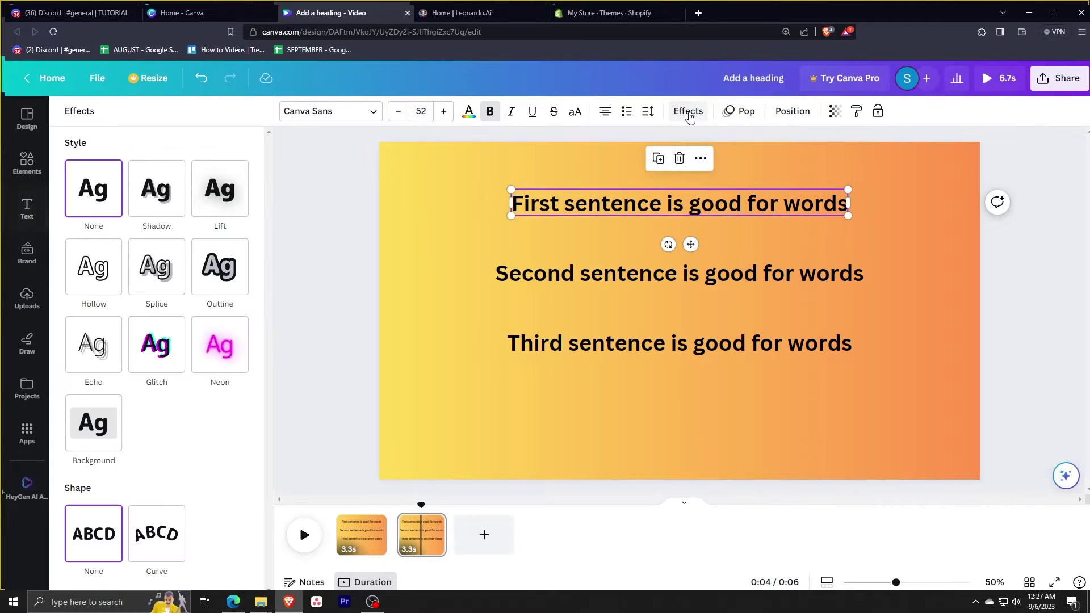
{"action": "left_click", "coordinate": [738, 112]}
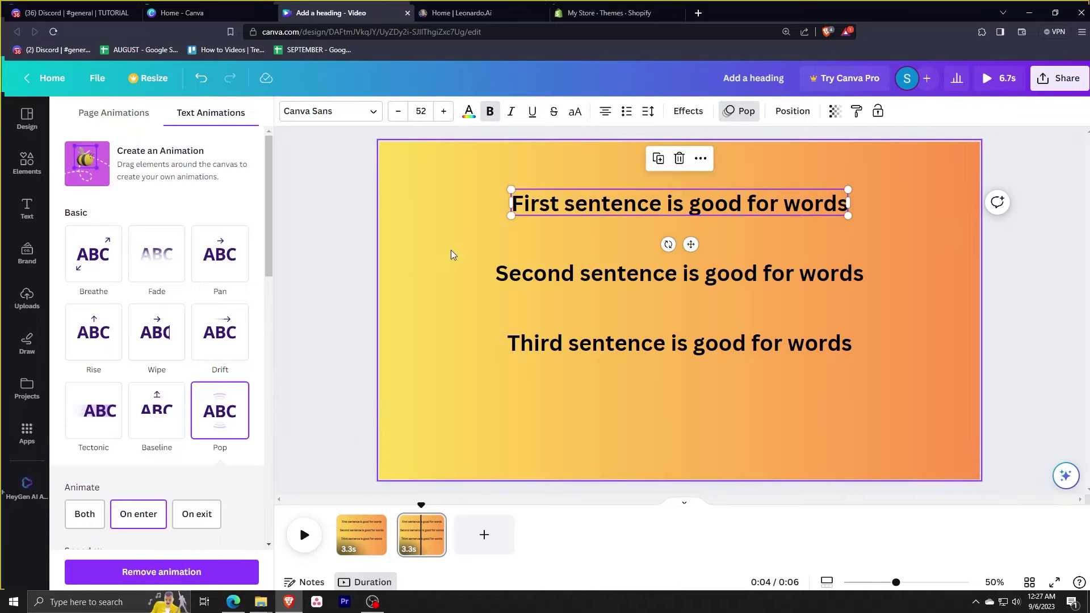
{"action": "left_click", "coordinate": [198, 576]}
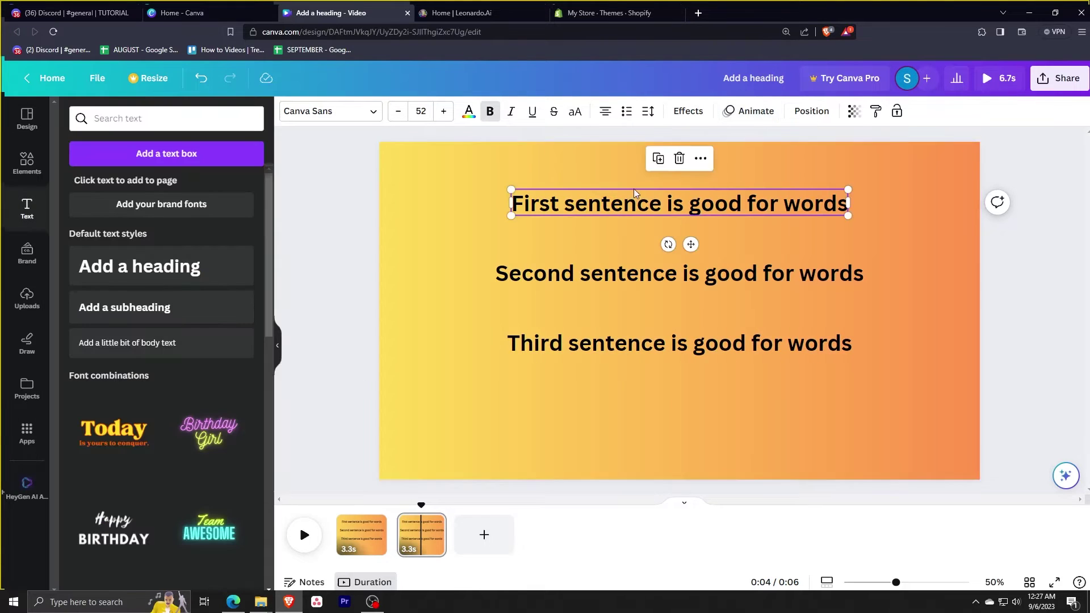
{"action": "left_click", "coordinate": [337, 230]}
{"action": "left_click", "coordinate": [652, 193]}
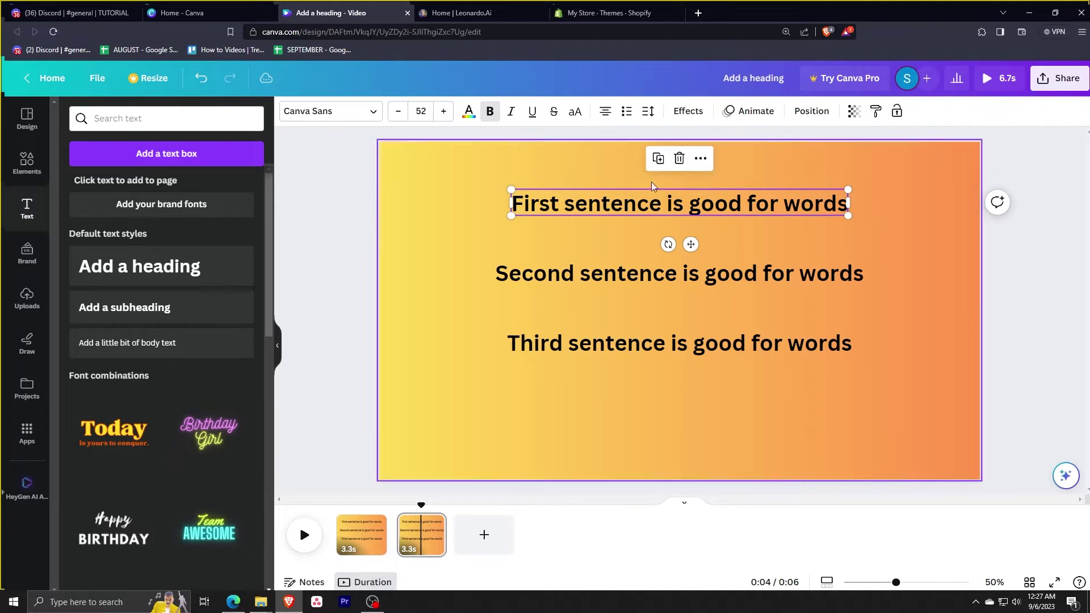
{"action": "left_click", "coordinate": [750, 110]}
{"action": "left_click", "coordinate": [340, 260]}
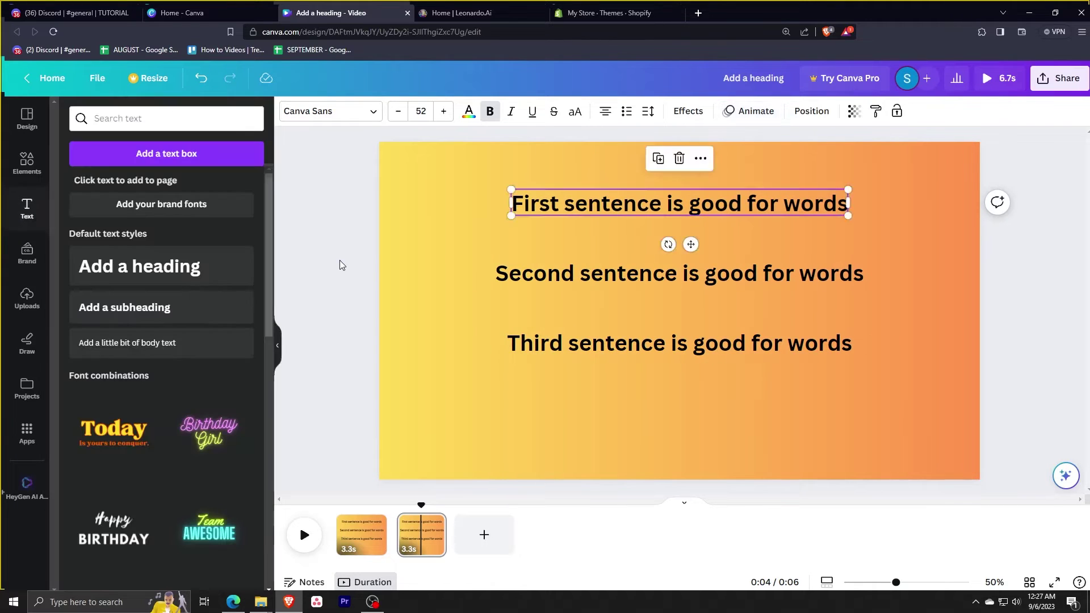
{"action": "left_click", "coordinate": [339, 261]}
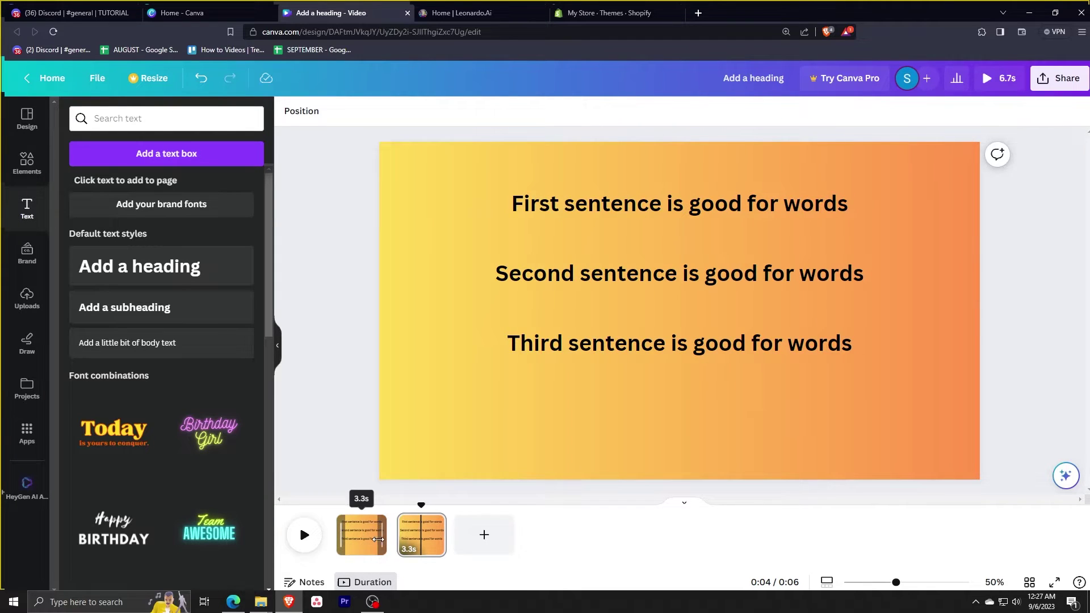
- Trim both pages to 2.5s each for a 5.0s video and play it back
{"action": "left_click_drag", "start_coordinate": [378, 539], "coordinate": [368, 537]}
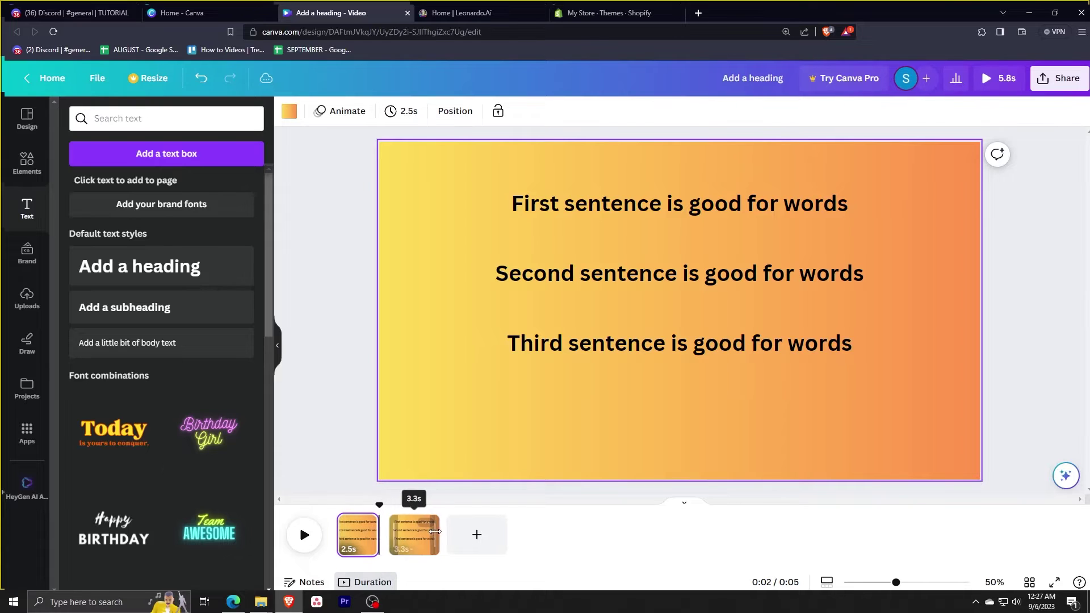
{"action": "left_click_drag", "start_coordinate": [435, 537], "coordinate": [426, 536]}
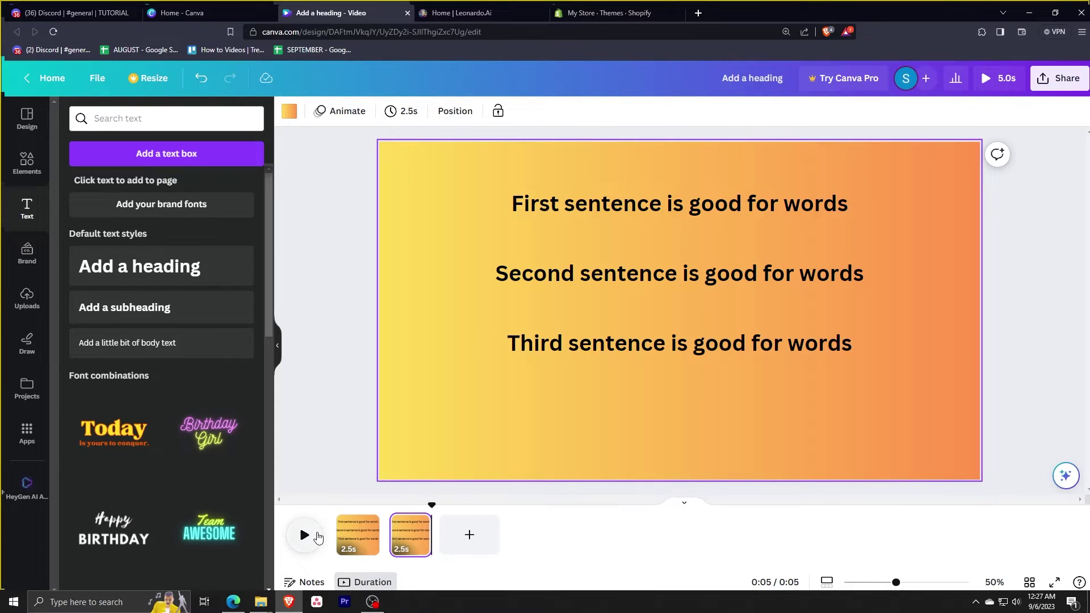
{"action": "left_click", "coordinate": [315, 537]}
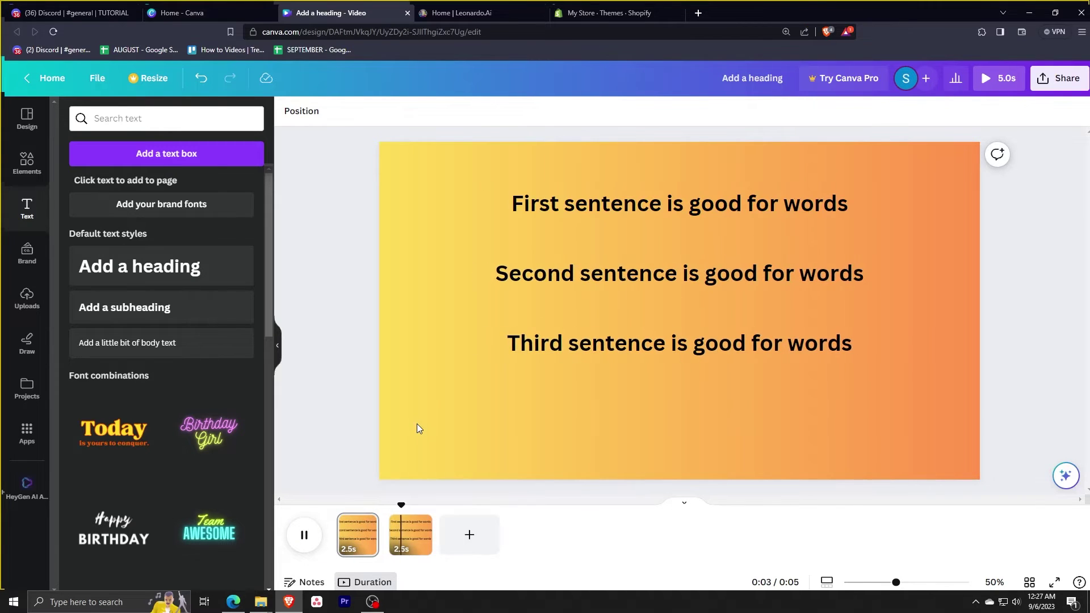
{"action": "left_click_drag", "start_coordinate": [414, 504], "coordinate": [360, 504]}
{"action": "left_click", "coordinate": [340, 514]}
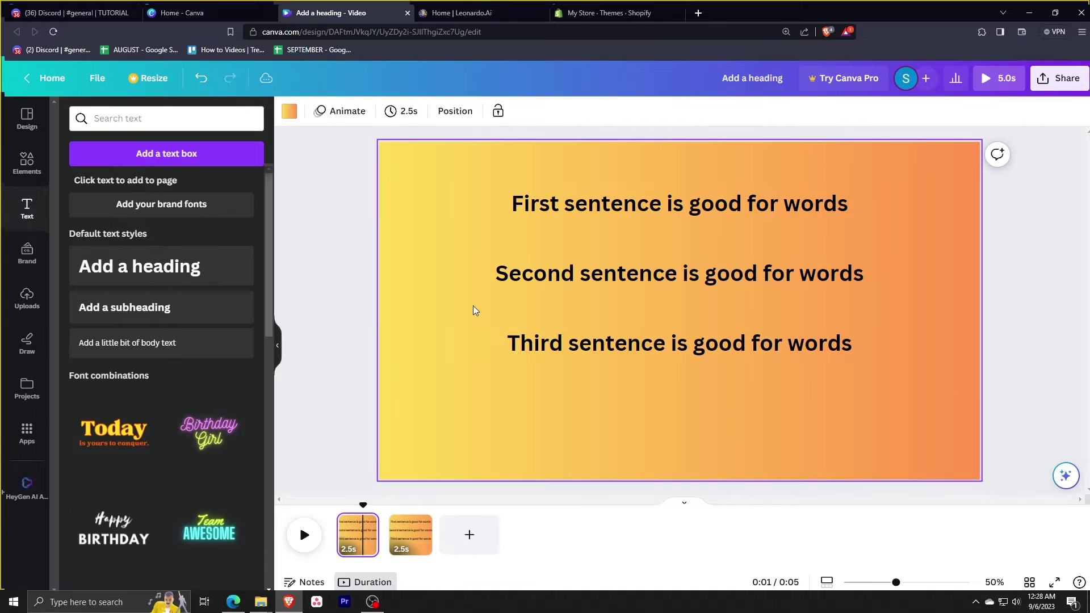
{"action": "left_click", "coordinate": [572, 267]}
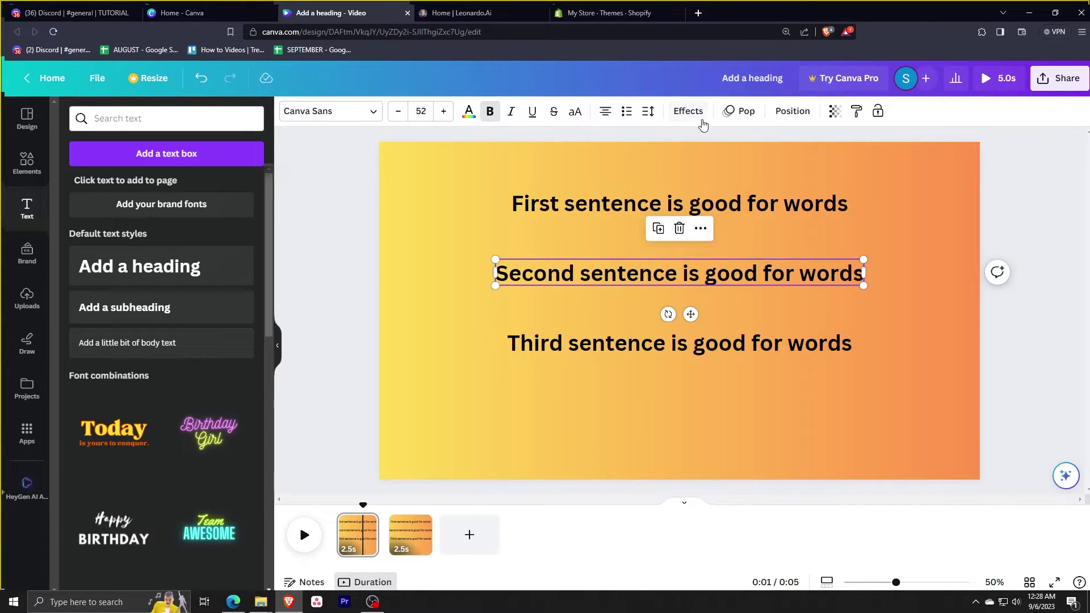
- Remove the Pop animation from the Second sentence on page 1
{"action": "left_click", "coordinate": [775, 111]}
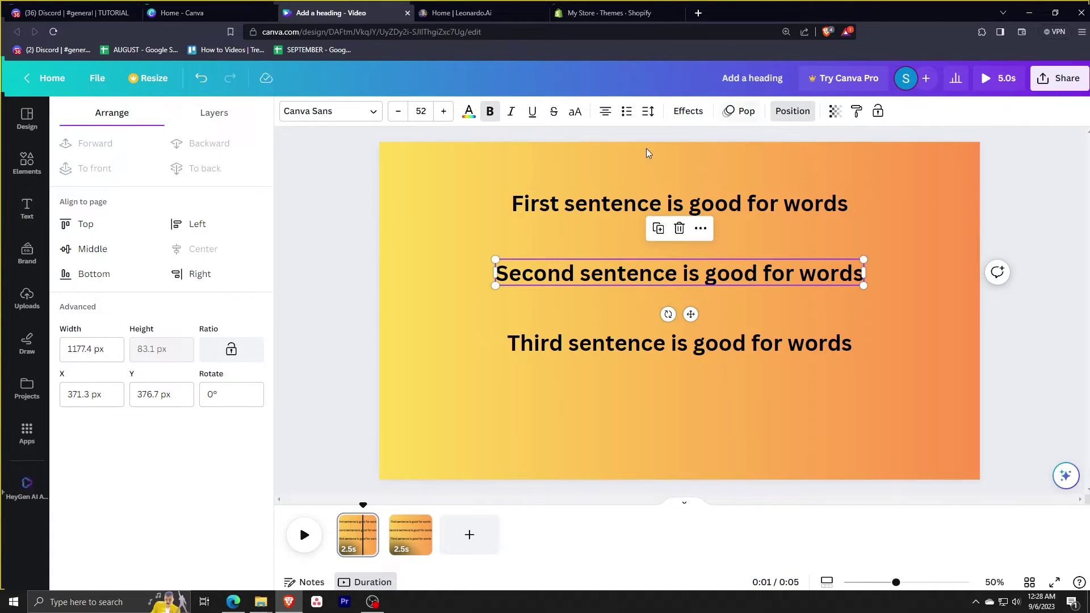
{"action": "left_click", "coordinate": [729, 114]}
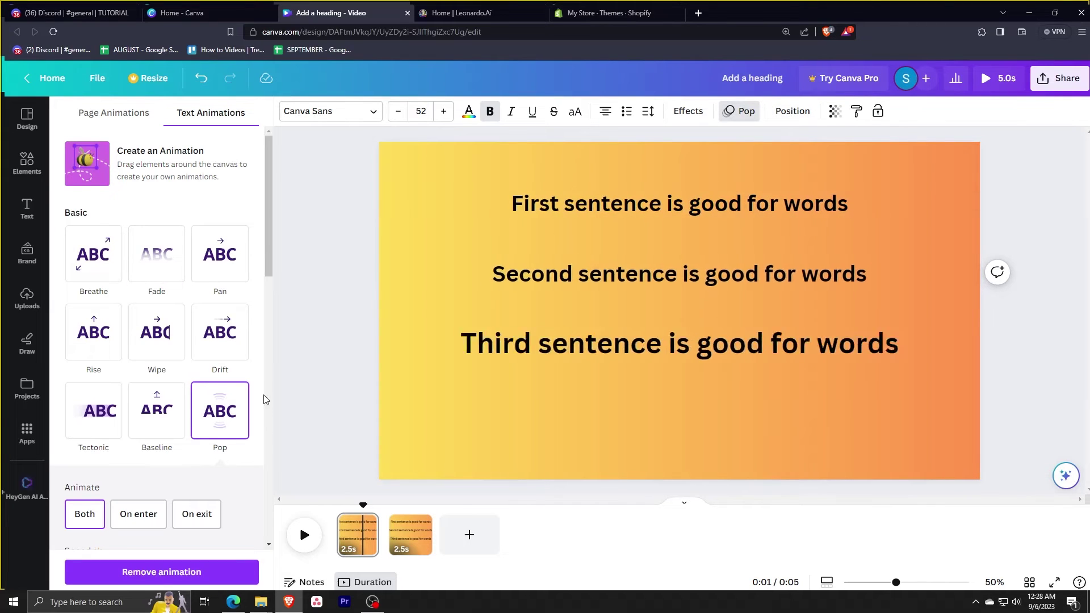
{"action": "scroll", "coordinate": [266, 359], "scroll_direction": "down", "scroll_amount": 2}
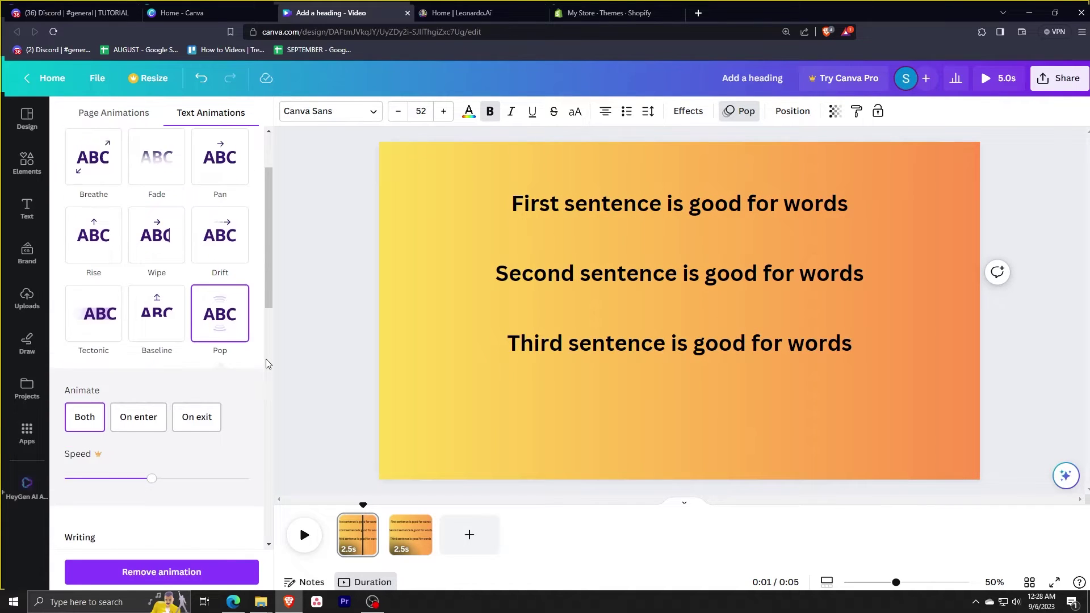
{"action": "left_click", "coordinate": [202, 574]}
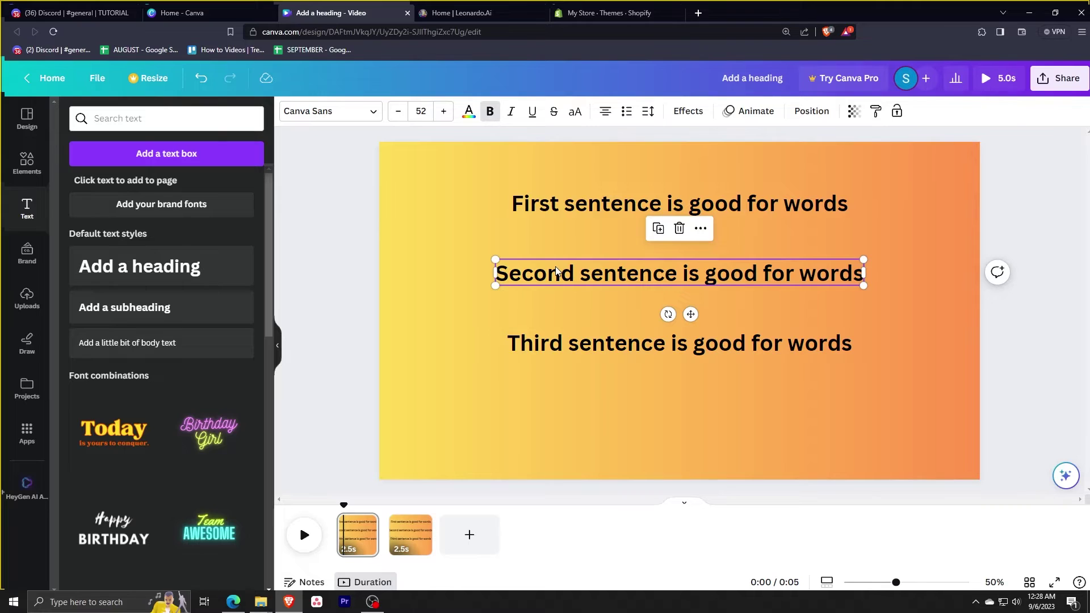
- Delete the Second and Third sentence text boxes from page 1
{"action": "key", "text": "Delete"}
{"action": "left_click", "coordinate": [518, 342]}
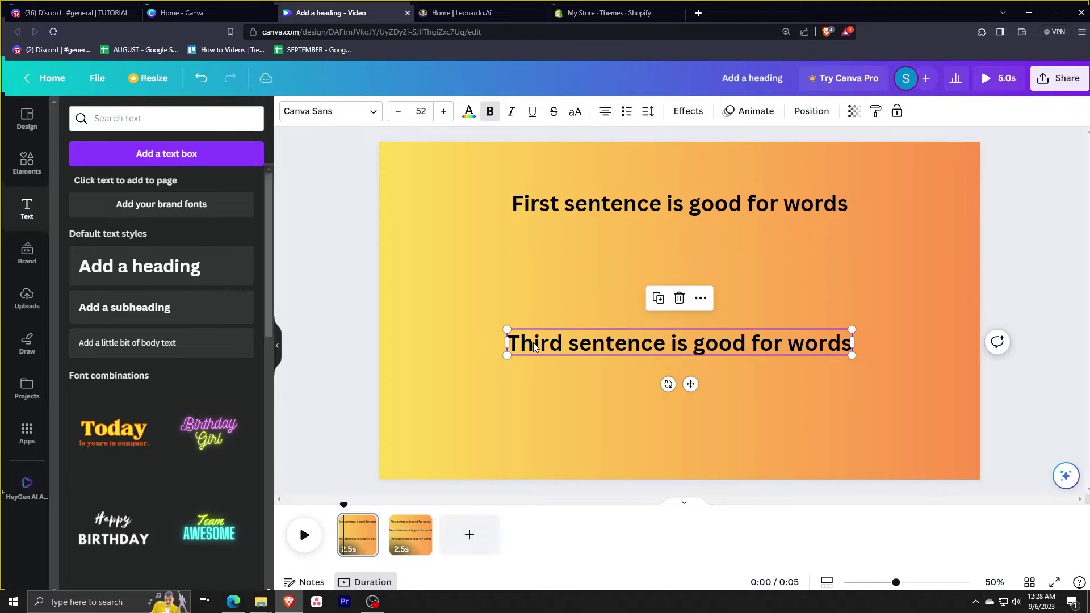
{"action": "key", "text": "Delete"}
- Preview the video, then return to page 1 and select the First sentence
{"action": "key", "text": "space"}
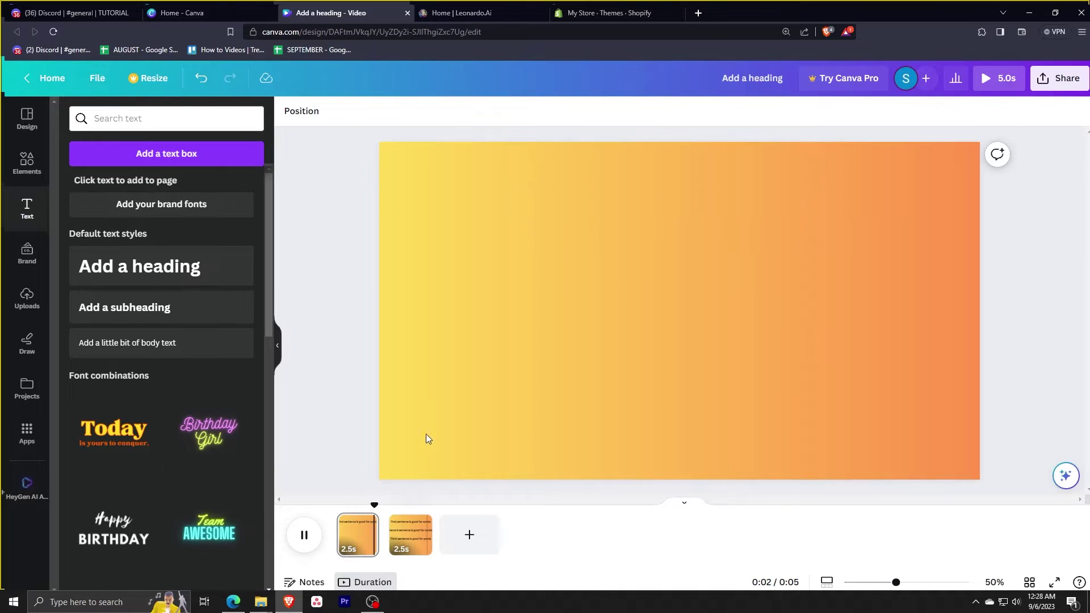
{"action": "key", "text": "space"}
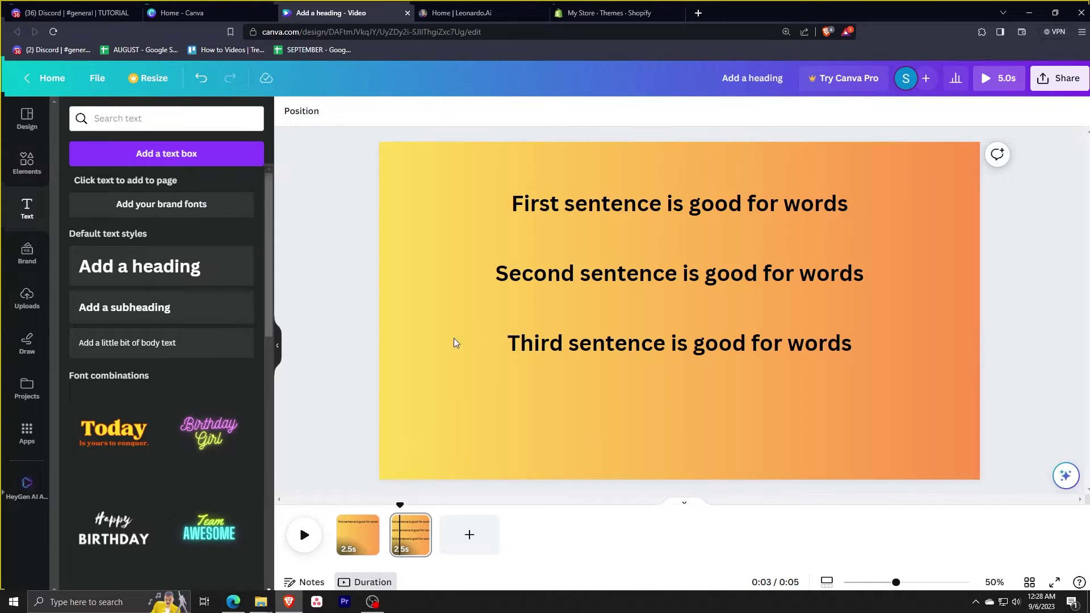
{"action": "left_click", "coordinate": [368, 534]}
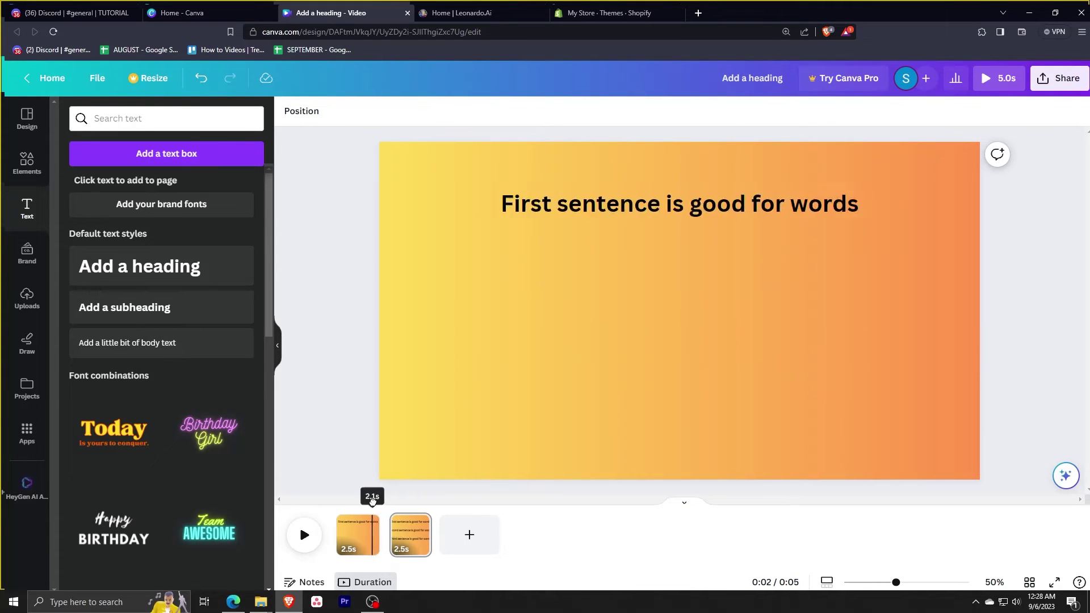
{"action": "left_click", "coordinate": [639, 211]}
- Set the First sentence's Pop animation on page 1 to On enter only, then preview
{"action": "left_click", "coordinate": [741, 111]}
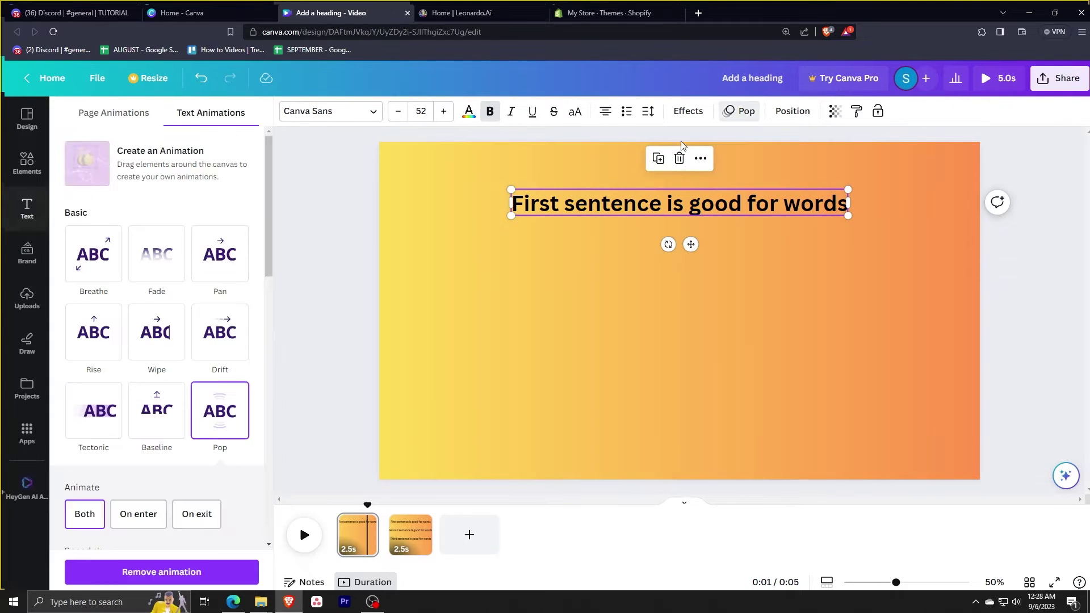
{"action": "scroll", "coordinate": [164, 409], "scroll_direction": "down", "scroll_amount": 3}
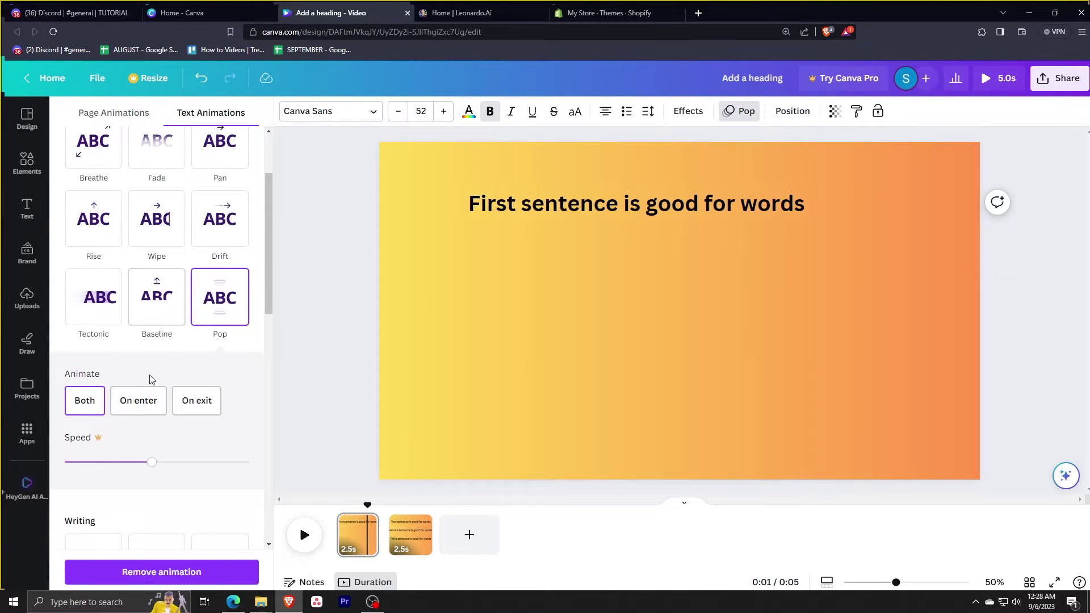
{"action": "left_click", "coordinate": [139, 403]}
{"action": "key", "text": "space"}
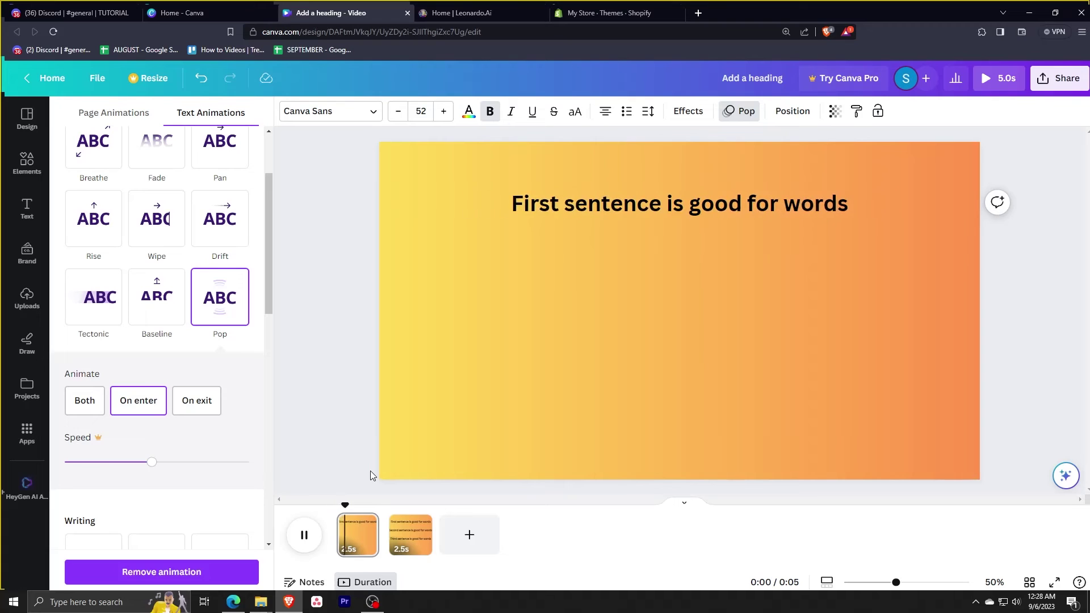
{"action": "key", "text": "space"}
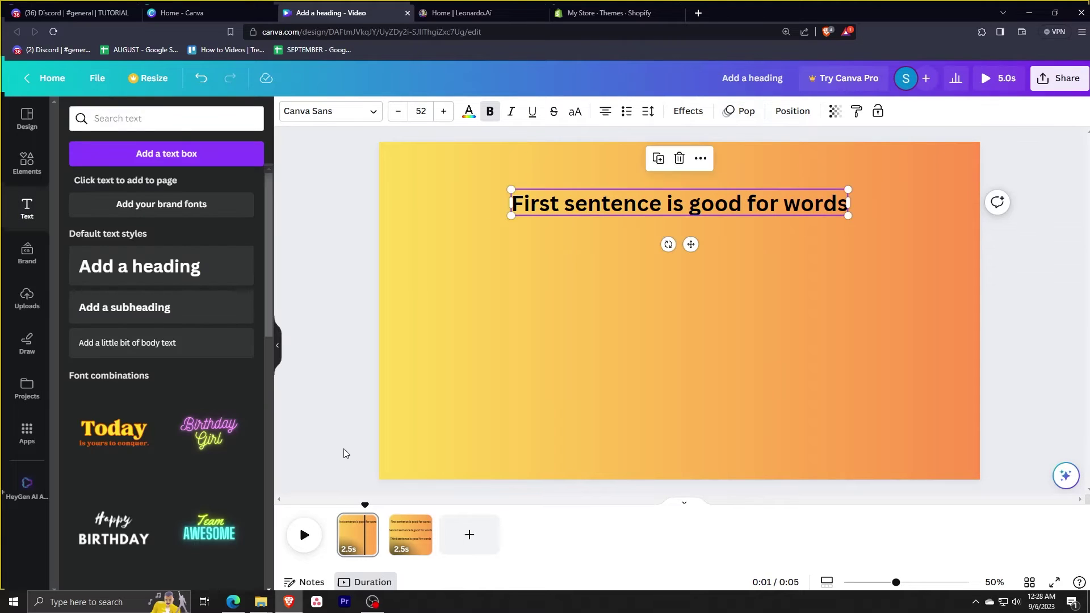
{"action": "left_click", "coordinate": [315, 529]}
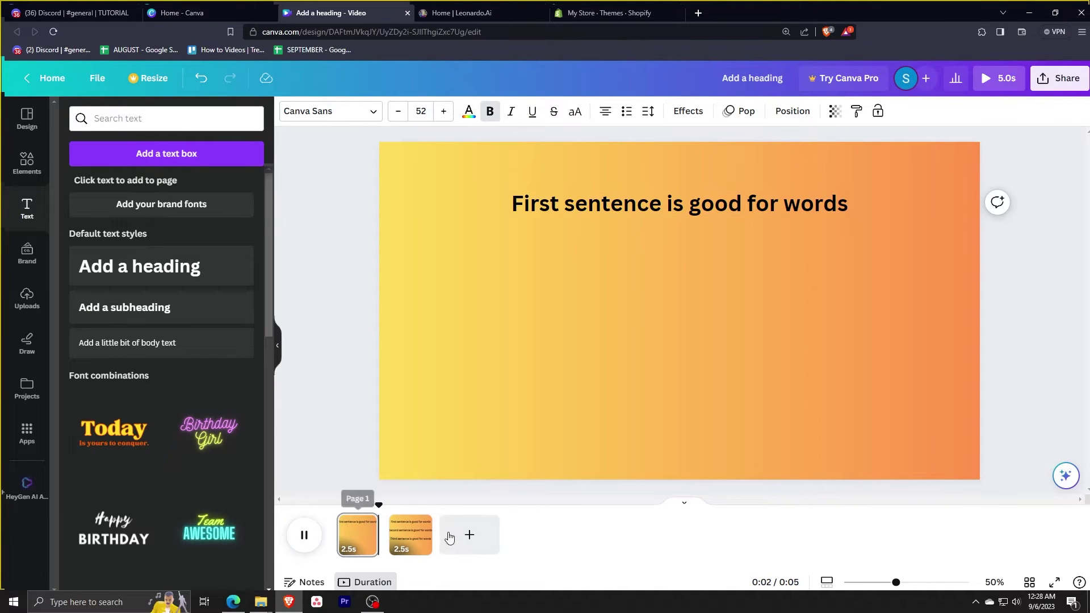
{"action": "left_click", "coordinate": [561, 454]}
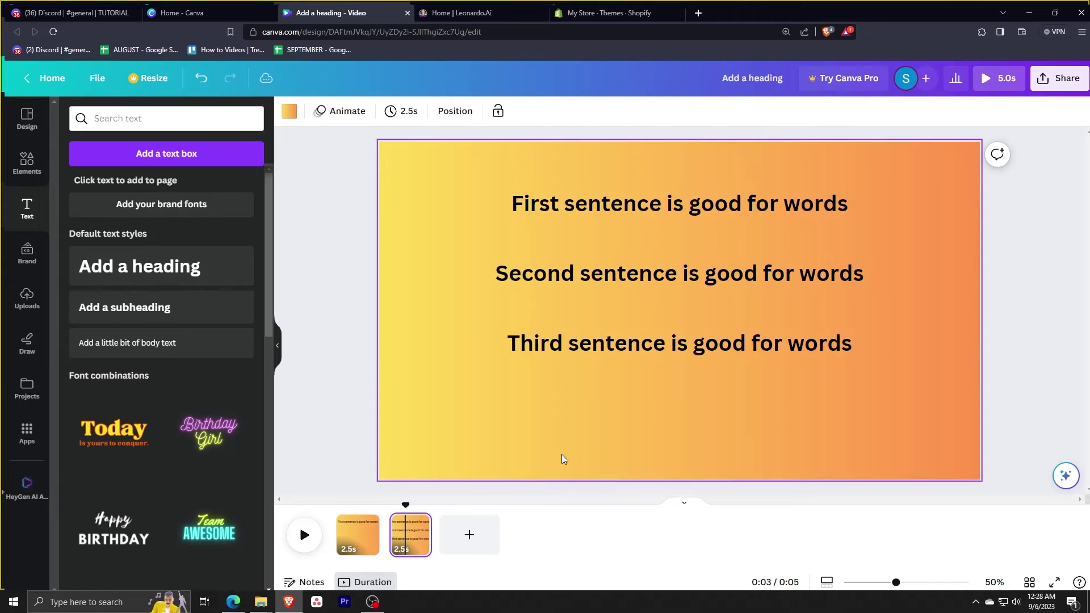
- Duplicate page 2 to create a third page
{"action": "left_click", "coordinate": [558, 278]}
{"action": "left_click", "coordinate": [563, 339]}
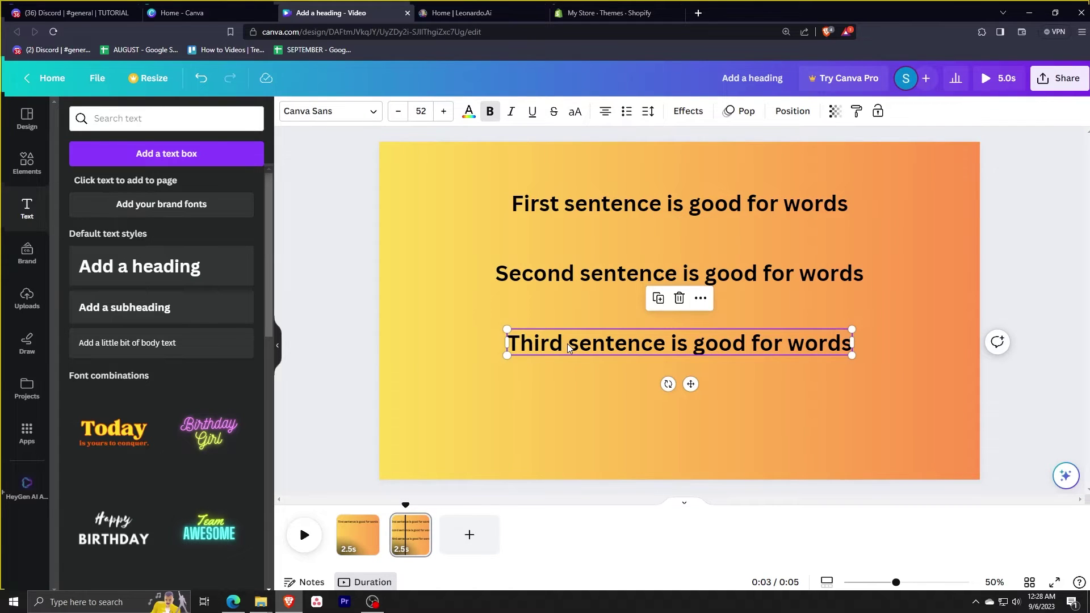
{"action": "right_click", "coordinate": [429, 519]}
{"action": "left_click", "coordinate": [479, 327]}
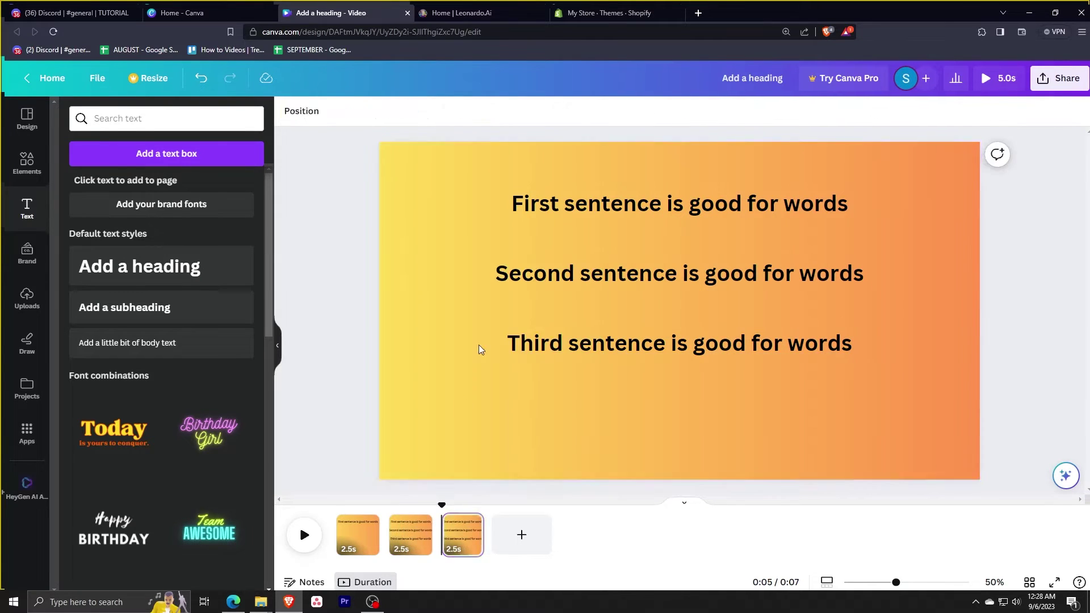
- On page 3, remove and reapply the Pop animation on the Third sentence
{"action": "left_click", "coordinate": [561, 342]}
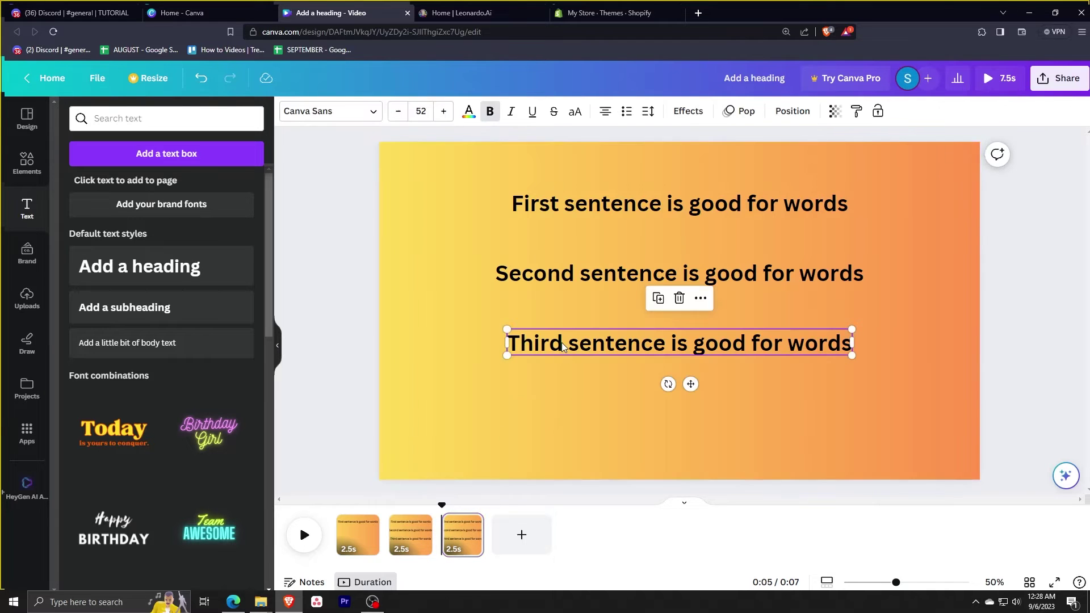
{"action": "left_click", "coordinate": [738, 111]}
{"action": "left_click", "coordinate": [165, 572]}
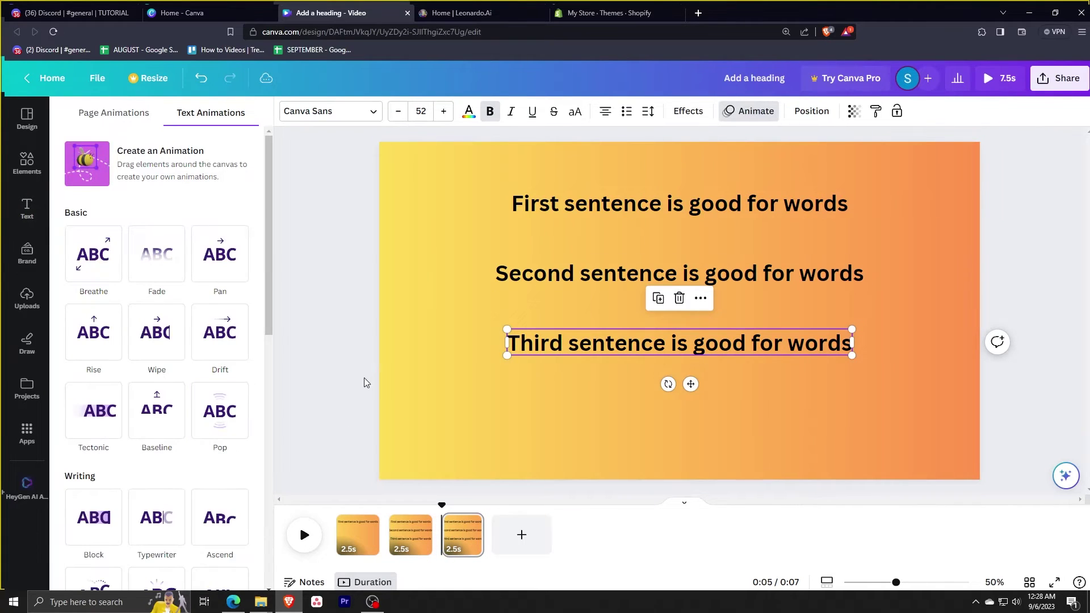
{"action": "left_click", "coordinate": [679, 298]}
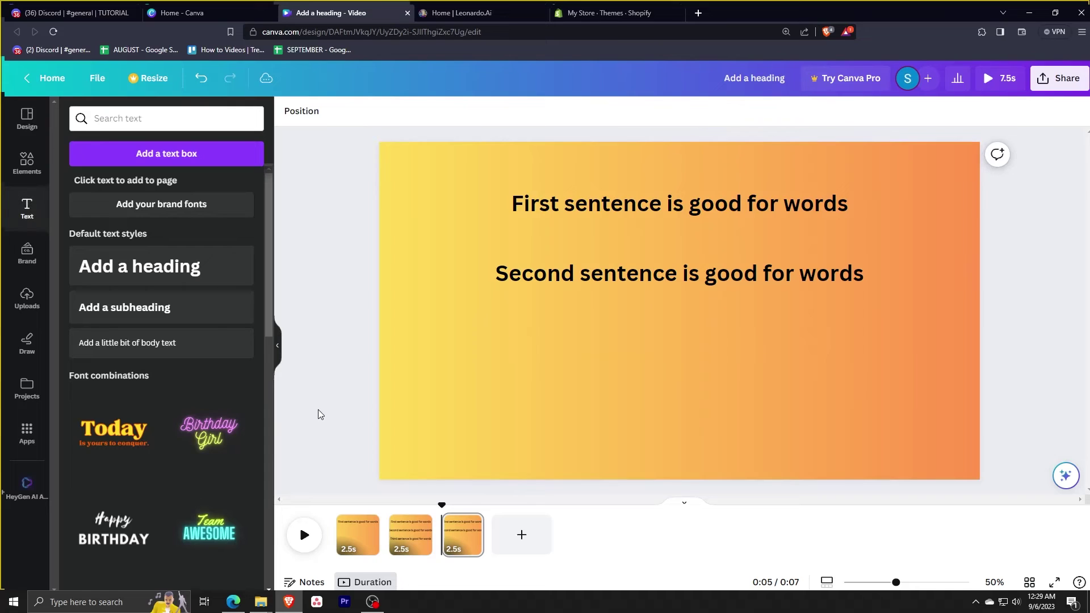
{"action": "key", "text": "ctrl+z"}
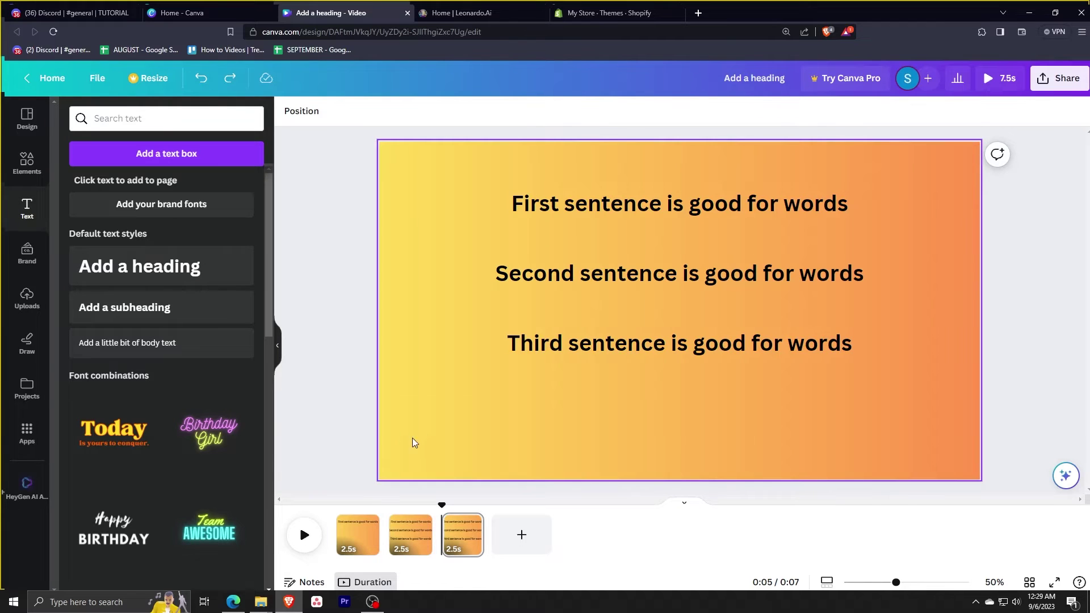
{"action": "left_click", "coordinate": [549, 353]}
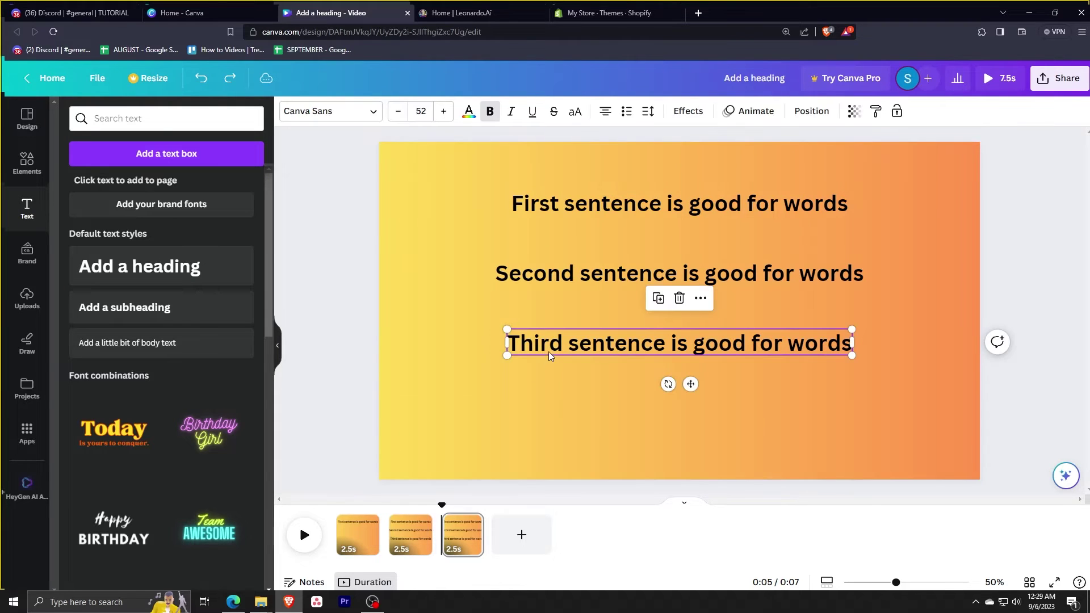
{"action": "left_click", "coordinate": [756, 111]}
{"action": "left_click", "coordinate": [220, 362]}
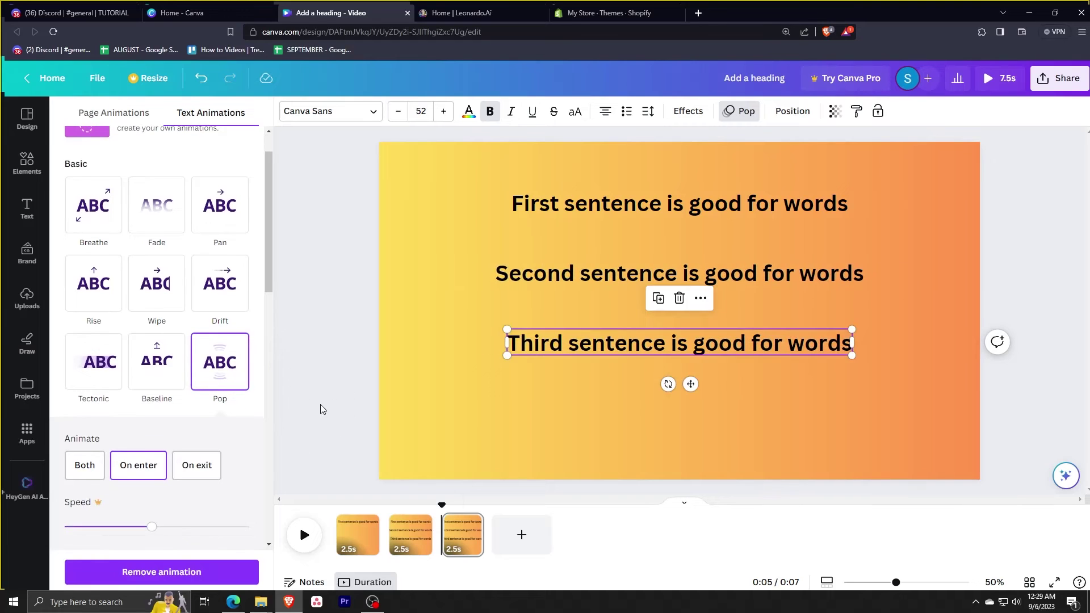
- Delete the Third sentence from page 2 and play the three-page video from page 1
{"action": "left_click", "coordinate": [320, 376]}
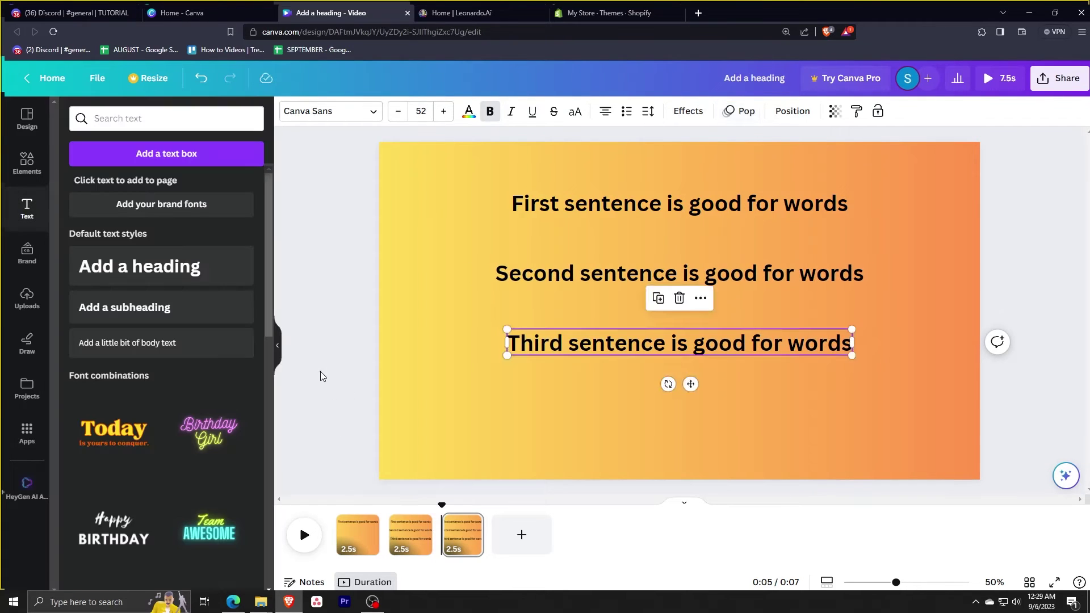
{"action": "left_click_drag", "start_coordinate": [442, 504], "coordinate": [410, 504]}
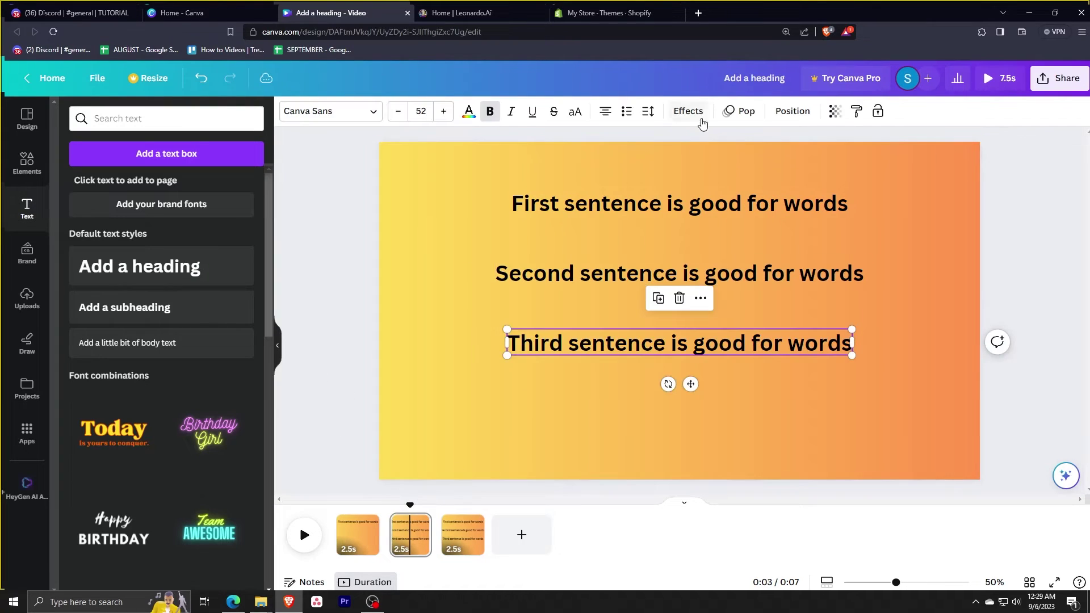
{"action": "left_click", "coordinate": [680, 299]}
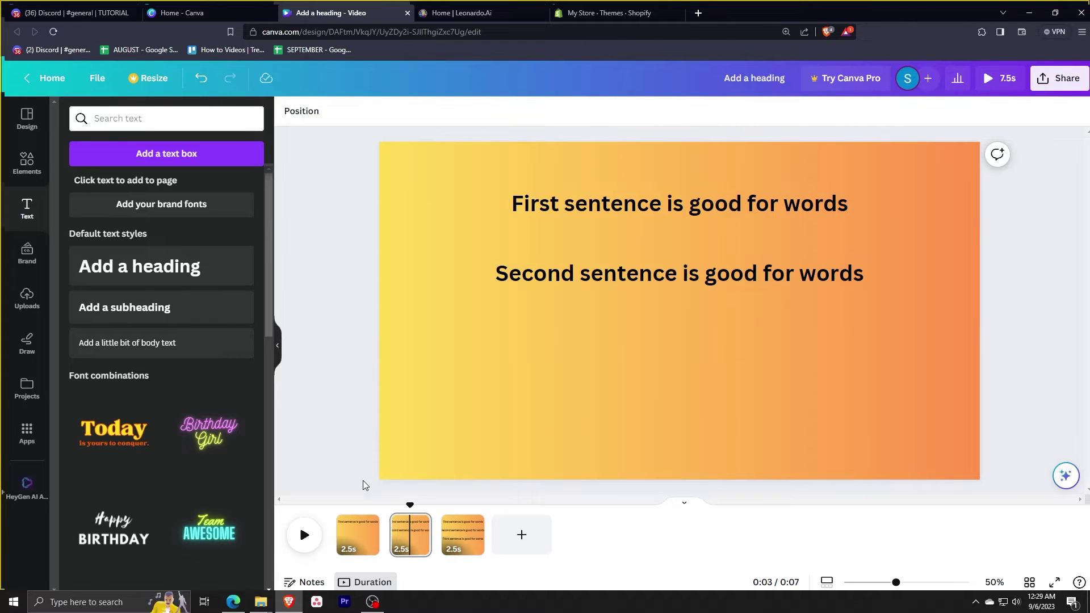
{"action": "left_click", "coordinate": [372, 531]}
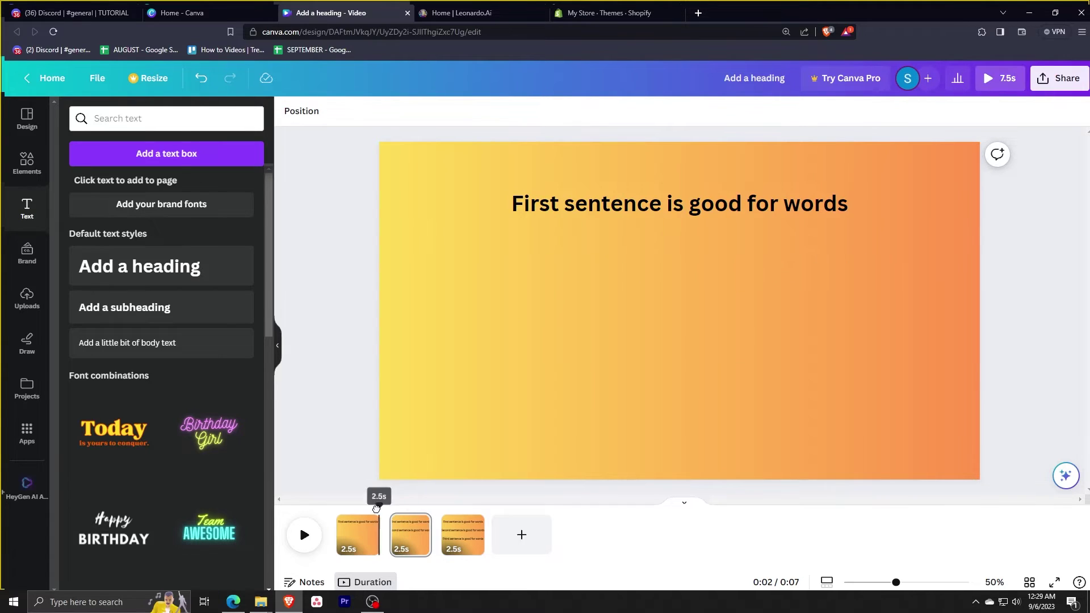
{"action": "key", "text": "space"}
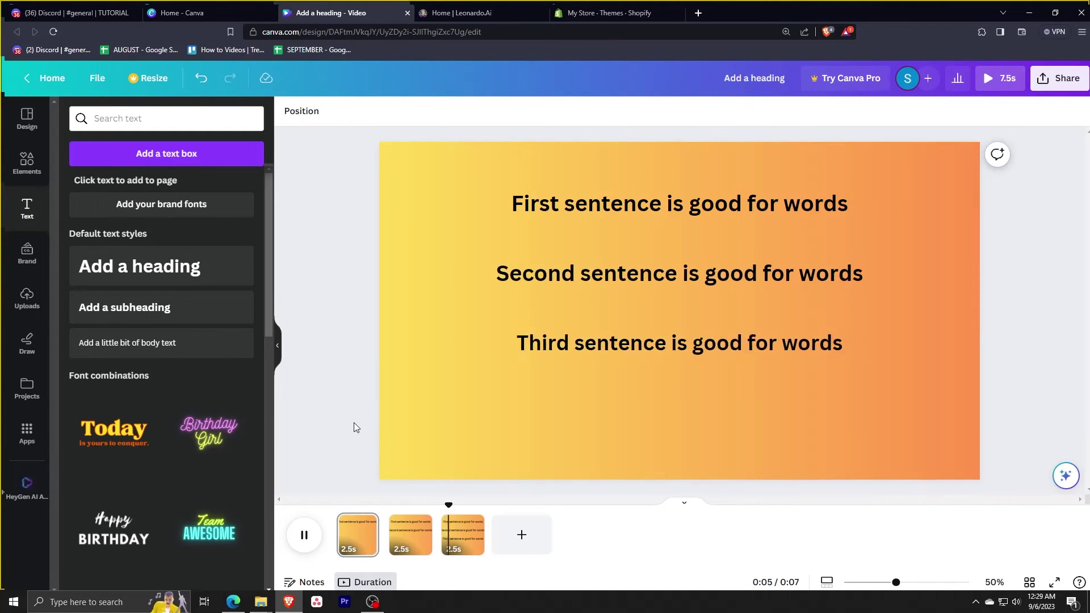
{"action": "left_click", "coordinate": [463, 531]}
- Remove the Second sentence's animation on page 3 so only the Third line pops in, then preview
{"action": "left_click", "coordinate": [420, 532]}
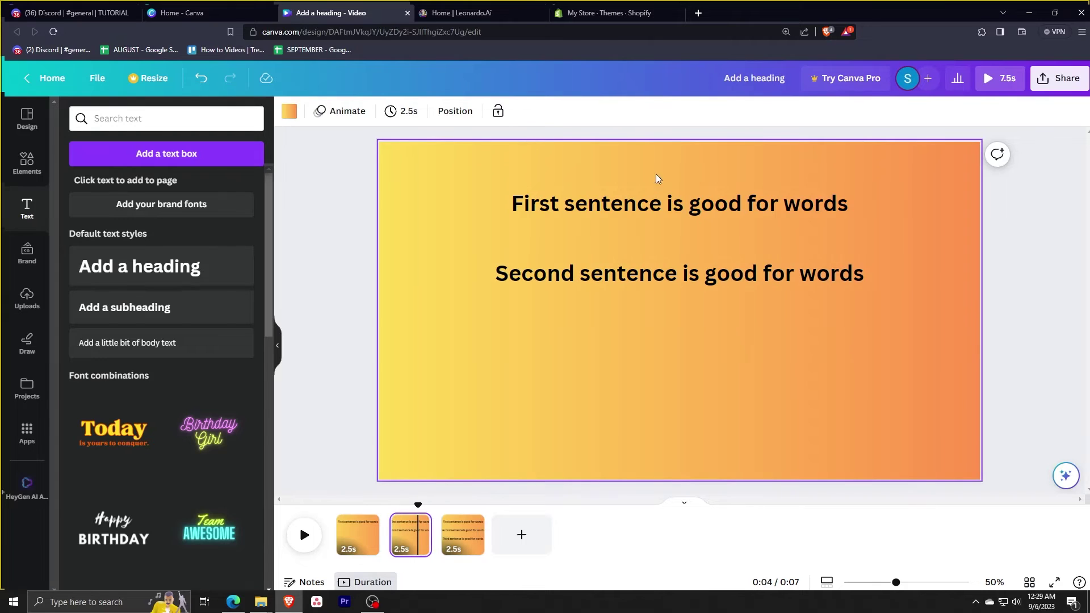
{"action": "left_click", "coordinate": [605, 282]}
{"action": "left_click", "coordinate": [735, 111]}
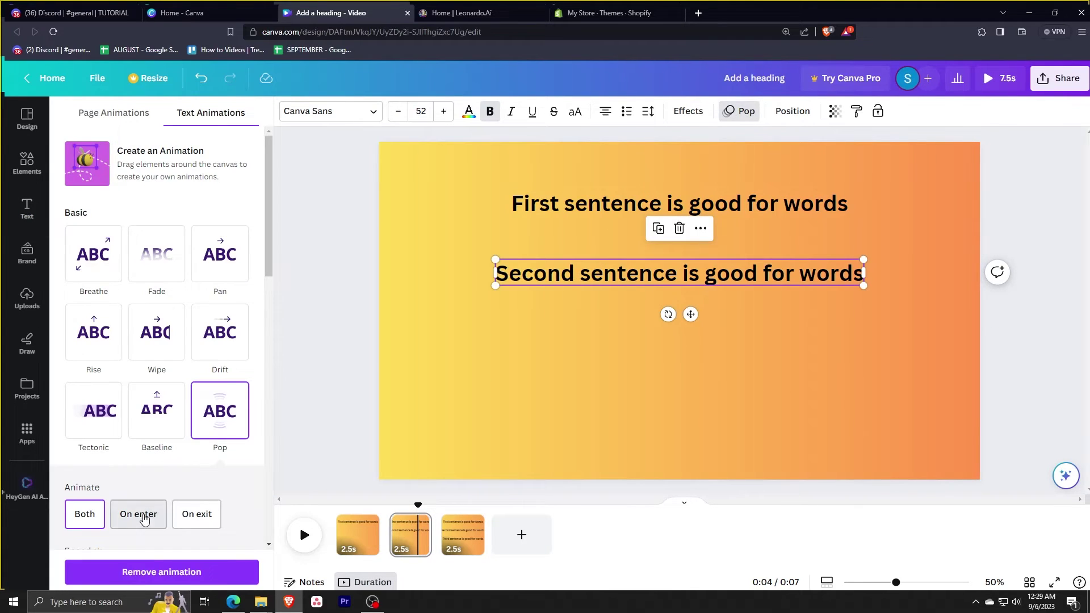
{"action": "left_click", "coordinate": [314, 380]}
{"action": "left_click", "coordinate": [463, 533]}
{"action": "left_click", "coordinate": [587, 281]}
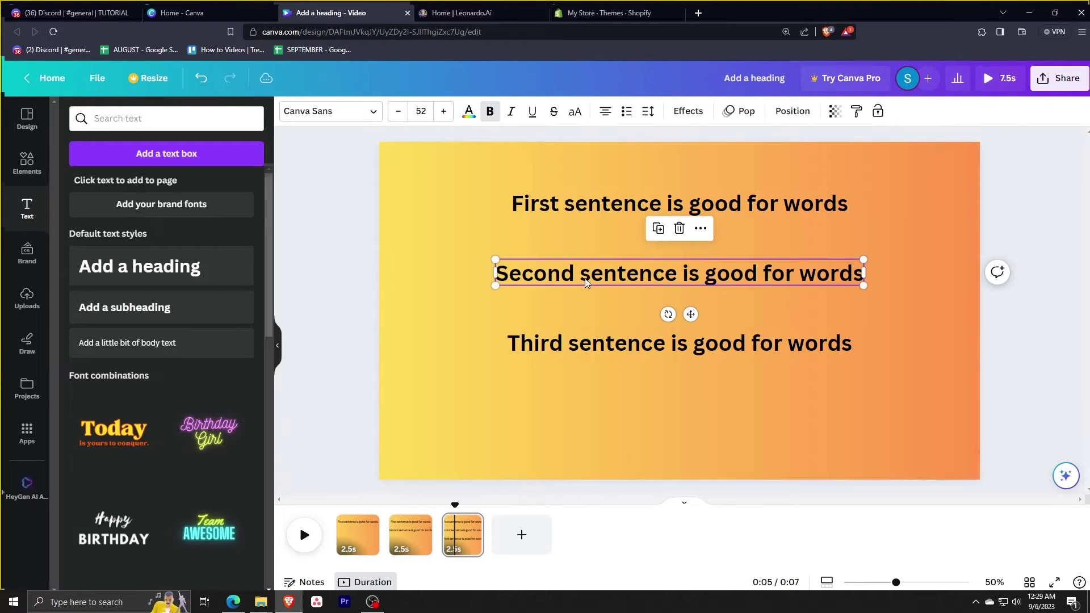
{"action": "left_click", "coordinate": [750, 114]}
{"action": "left_click", "coordinate": [161, 572]}
{"action": "left_click", "coordinate": [341, 372]}
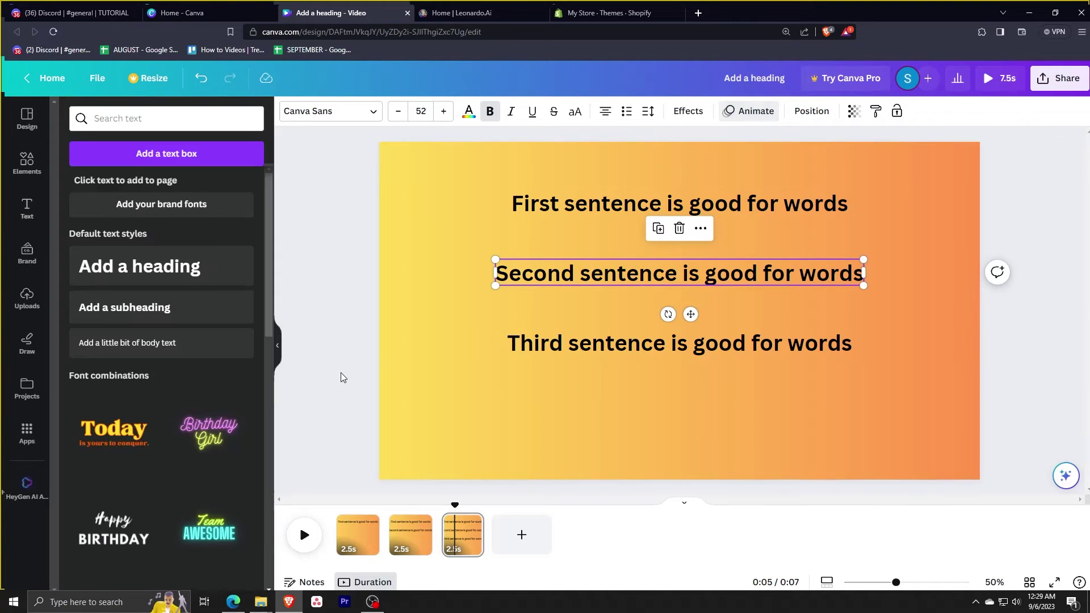
{"action": "left_click", "coordinate": [566, 356]}
{"action": "key", "text": "space"}
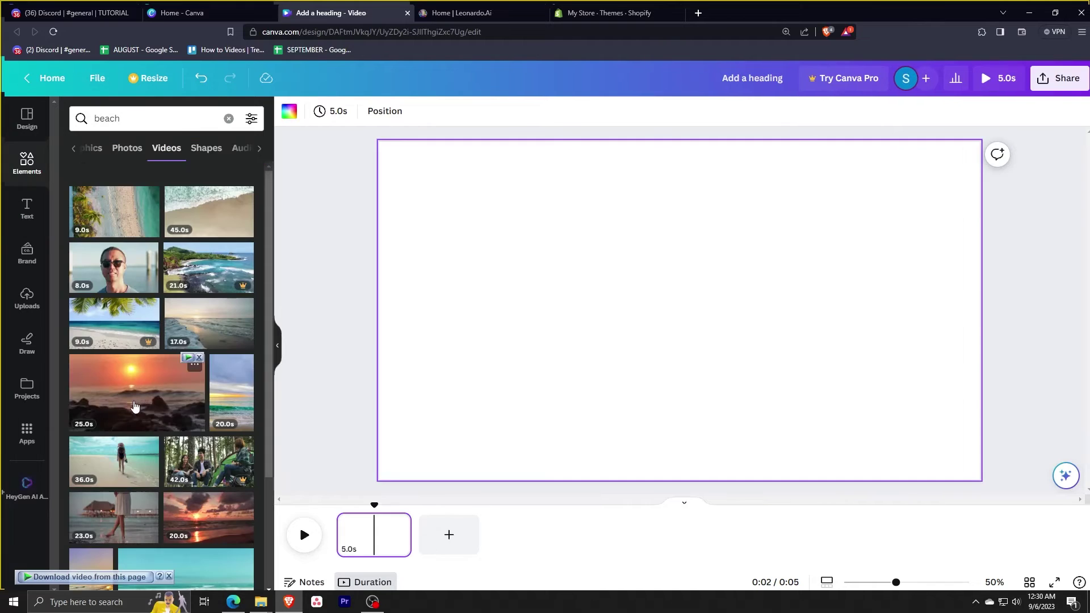
- Place the sunset sea clip on the blank page and set it as the page background
{"action": "left_click_drag", "start_coordinate": [137, 392], "coordinate": [608, 312]}
{"action": "right_click", "coordinate": [653, 309]}
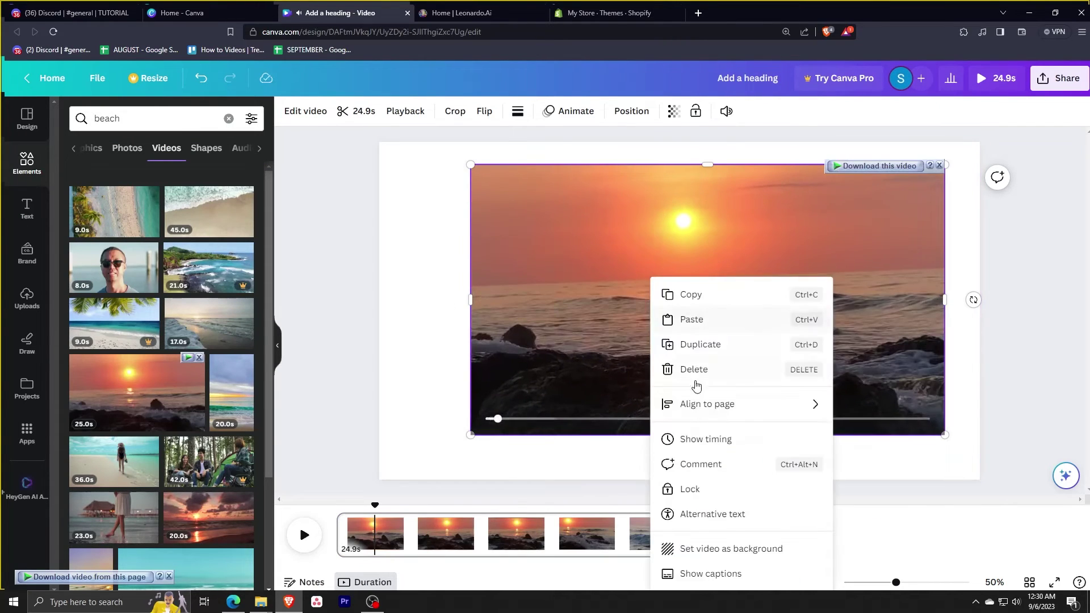
{"action": "left_click", "coordinate": [712, 551]}
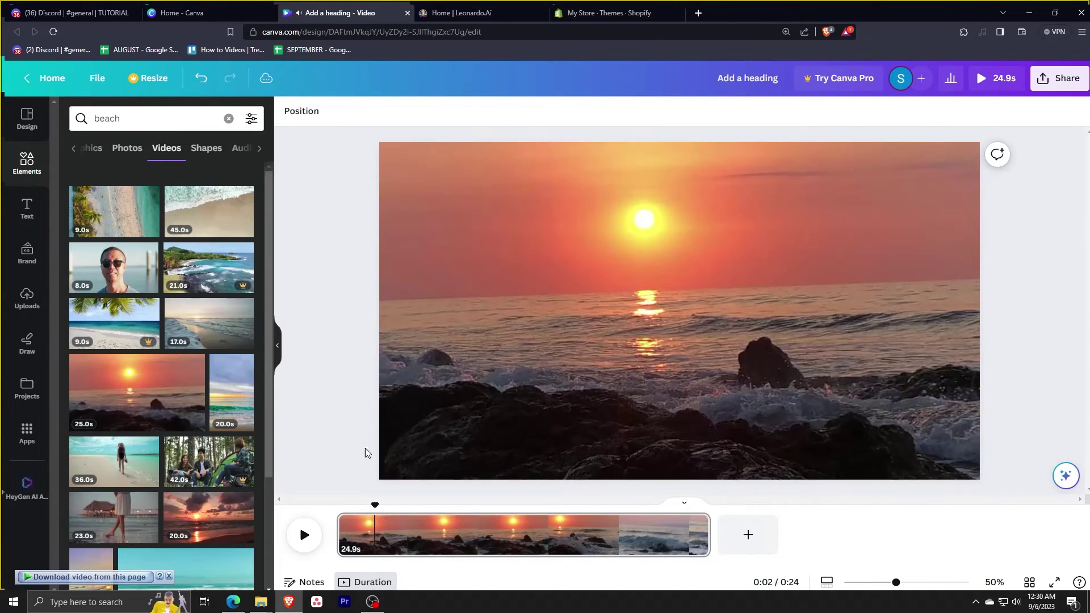
{"action": "left_click_drag", "start_coordinate": [374, 505], "coordinate": [343, 510]}
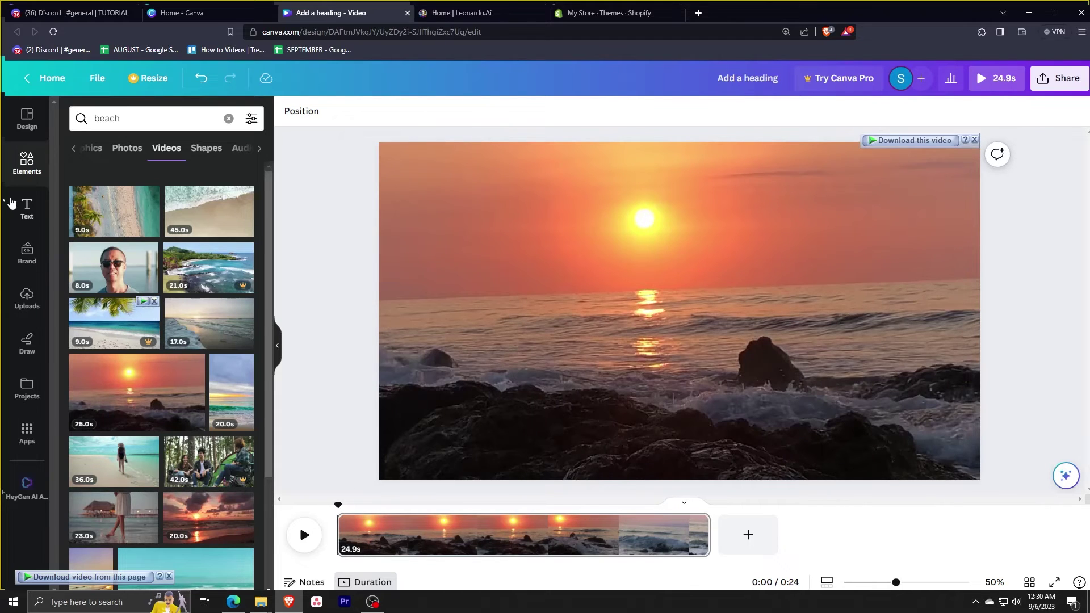
{"action": "left_click", "coordinate": [27, 207]}
- Add a subheading reading 'SUNSET OF THE SEA' over the sunset video
{"action": "left_click", "coordinate": [171, 307]}
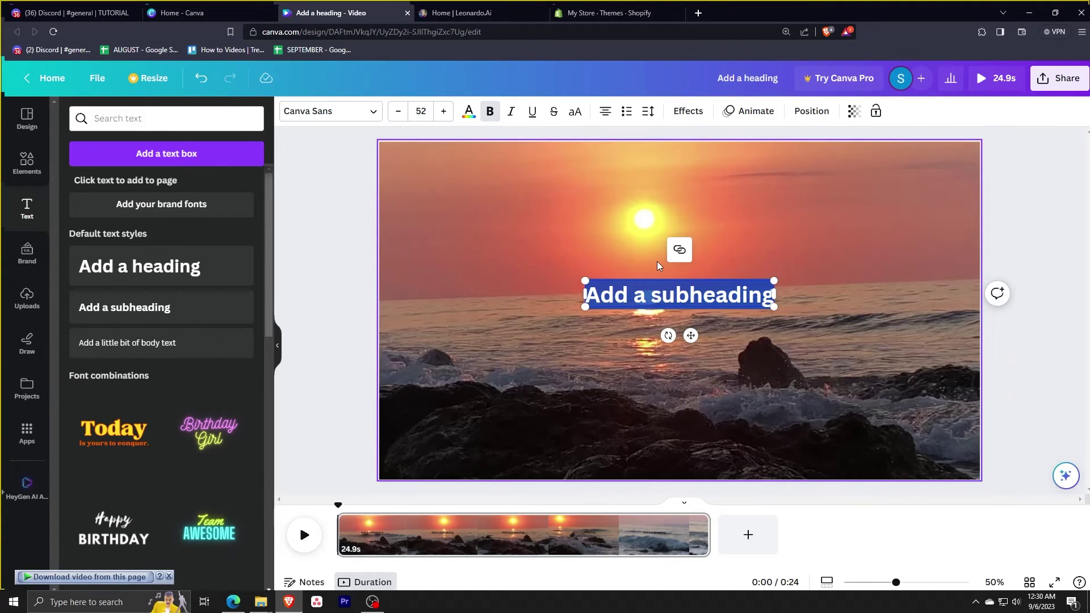
{"action": "type", "text": "SUNS"}
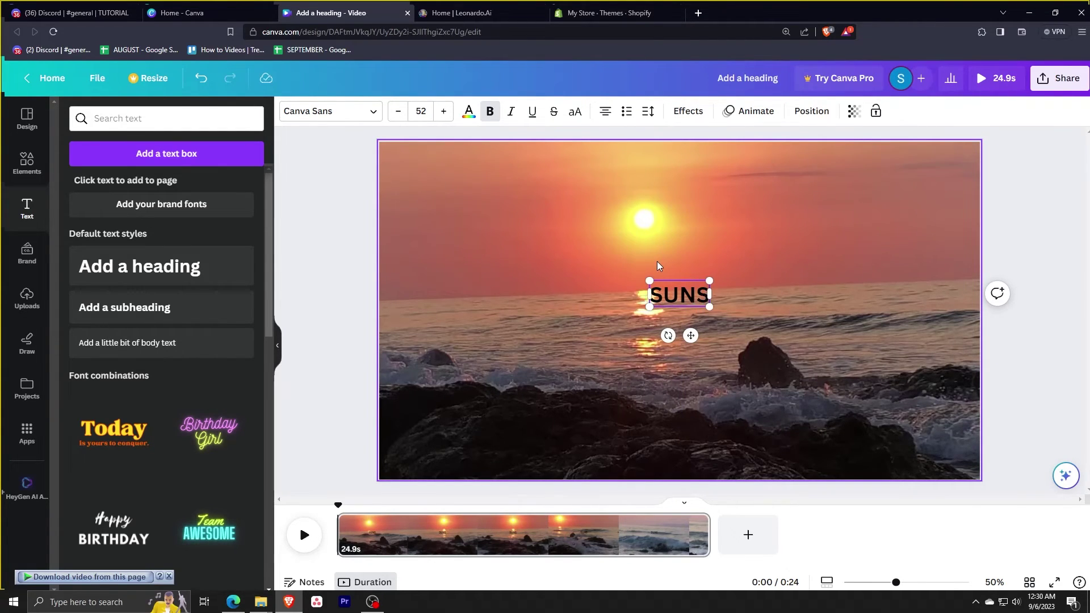
{"action": "type", "text": "ET OF THE SEA"}
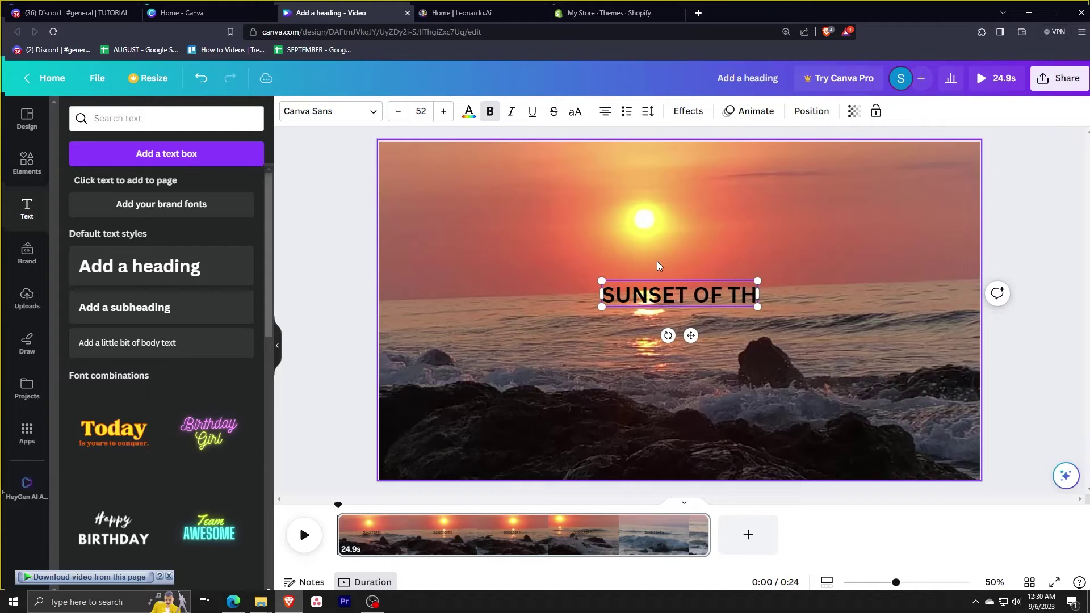
- Apply a Background text effect to the heading and increase its transparency
{"action": "left_click", "coordinate": [690, 112]}
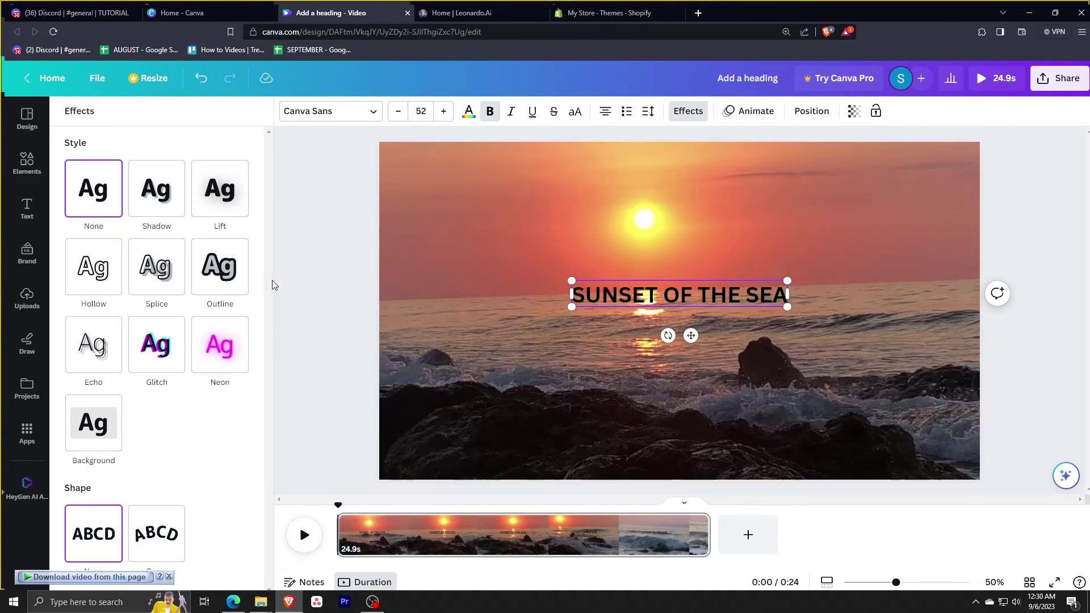
{"action": "left_click", "coordinate": [84, 436]}
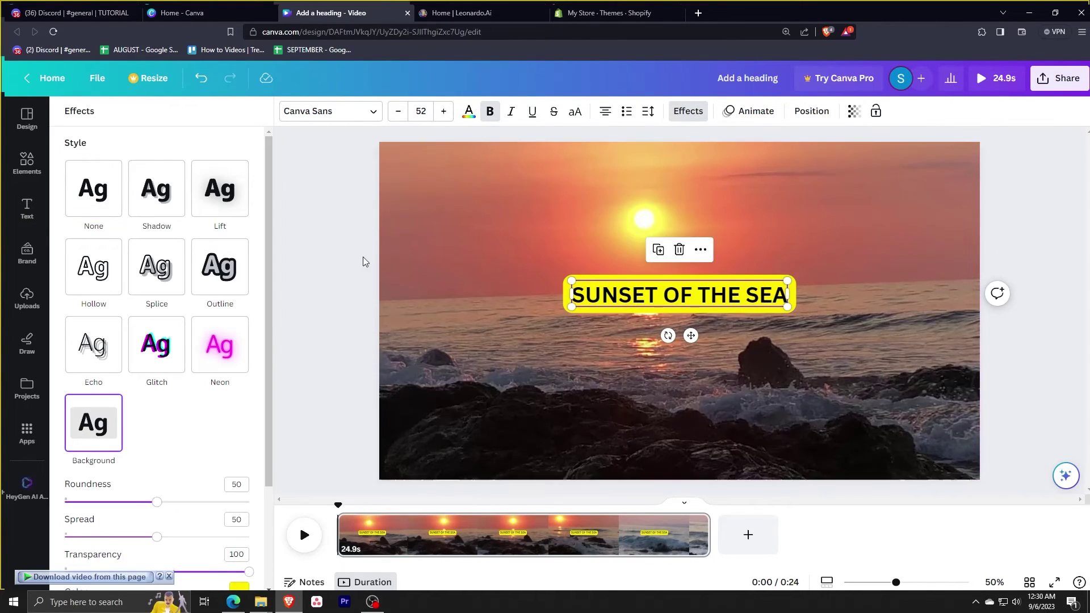
{"action": "scroll", "coordinate": [225, 389], "scroll_direction": "down", "scroll_amount": 3}
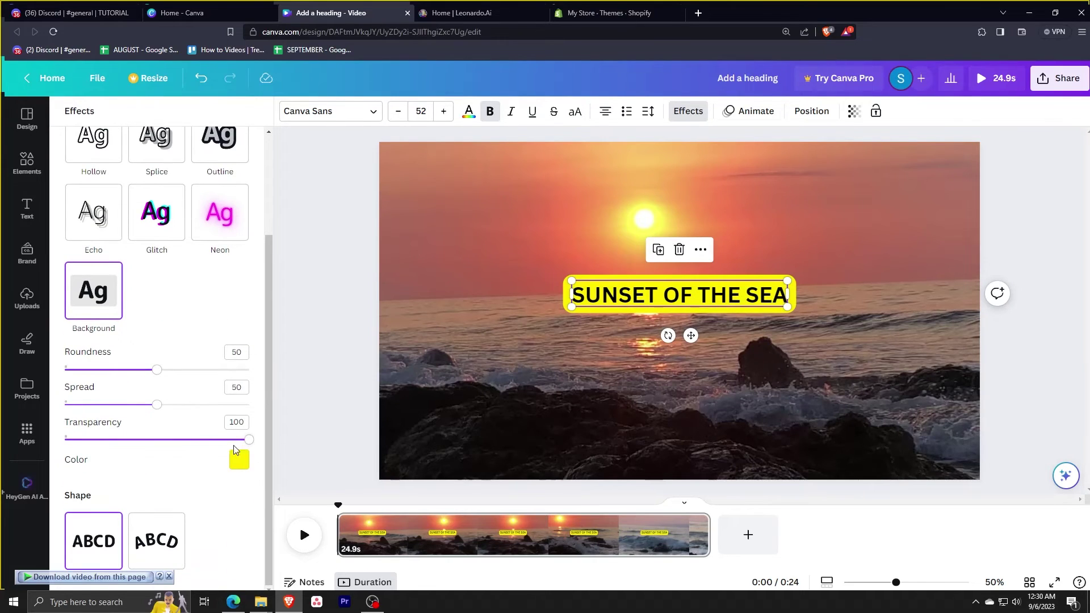
{"action": "left_click_drag", "start_coordinate": [232, 442], "coordinate": [173, 441]}
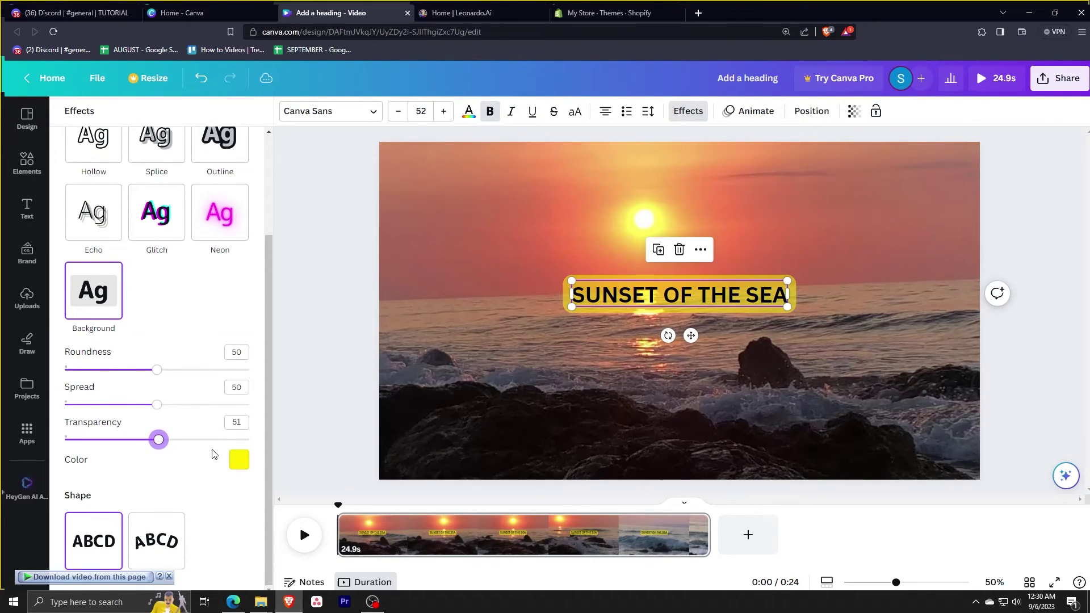
{"action": "left_click", "coordinate": [239, 459]}
{"action": "left_click", "coordinate": [104, 419]}
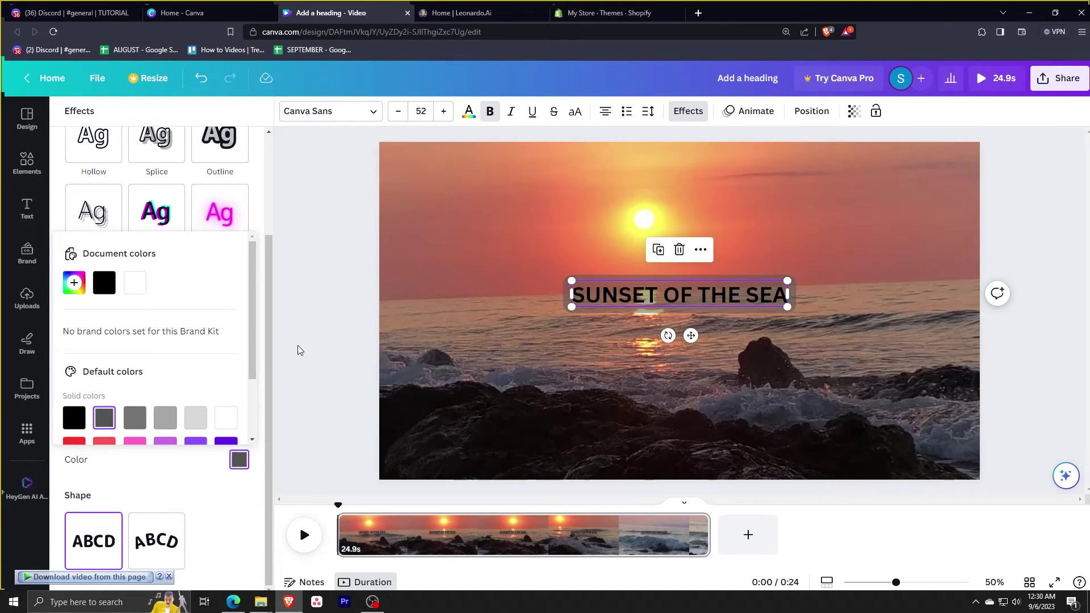
- Change the heading's background colour to white and close the Effects panel
{"action": "left_click", "coordinate": [136, 284]}
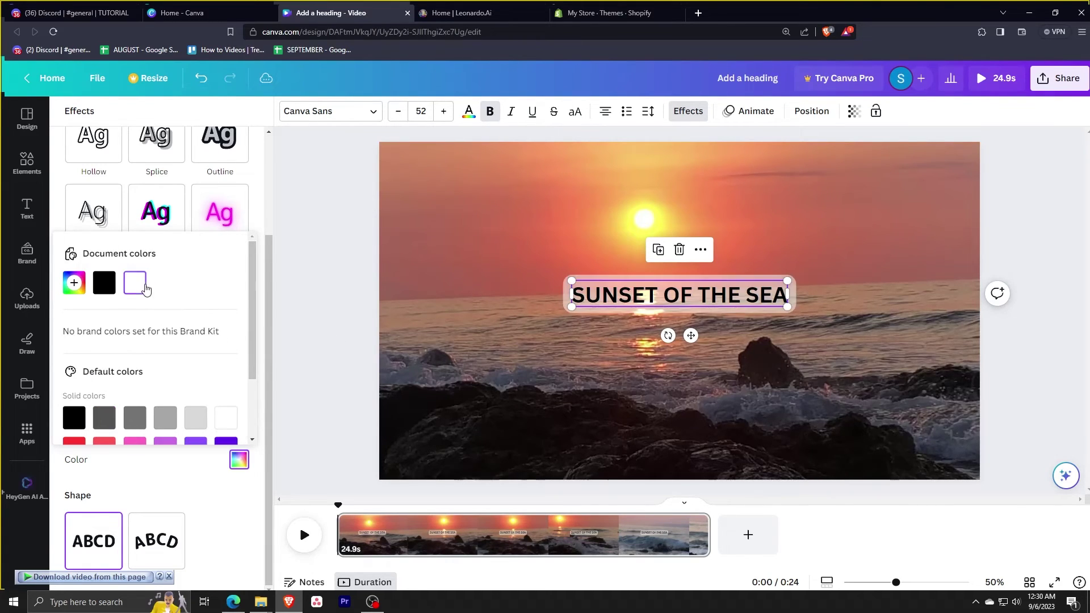
{"action": "scroll", "coordinate": [253, 371], "scroll_direction": "down", "scroll_amount": 3}
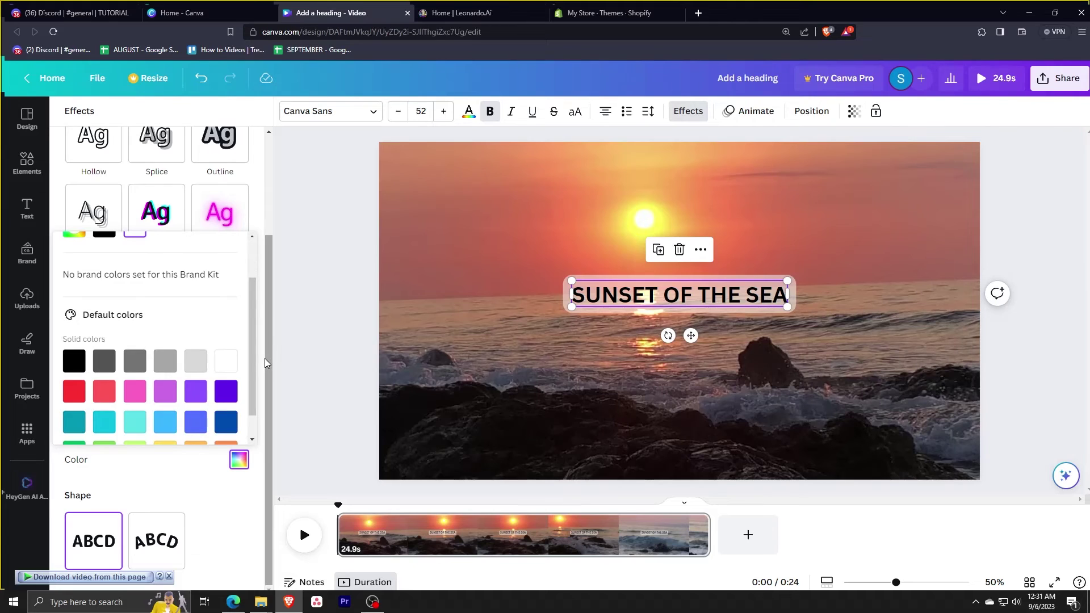
{"action": "scroll", "coordinate": [264, 359], "scroll_direction": "up", "scroll_amount": 3}
{"action": "scroll", "coordinate": [208, 415], "scroll_direction": "up", "scroll_amount": 2}
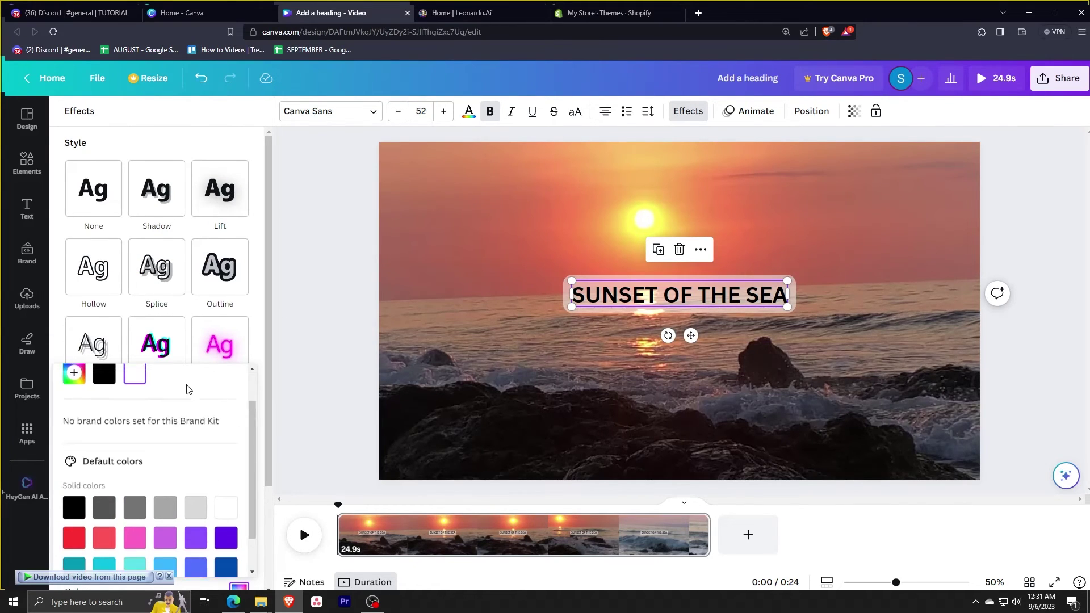
{"action": "left_click", "coordinate": [306, 392]}
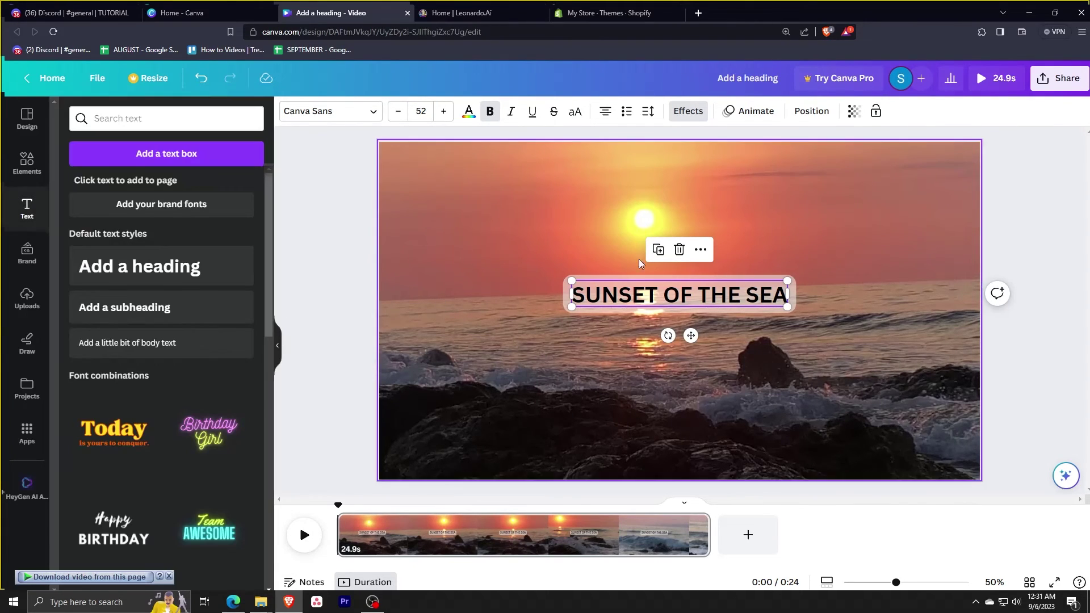
{"action": "left_click", "coordinate": [469, 111]}
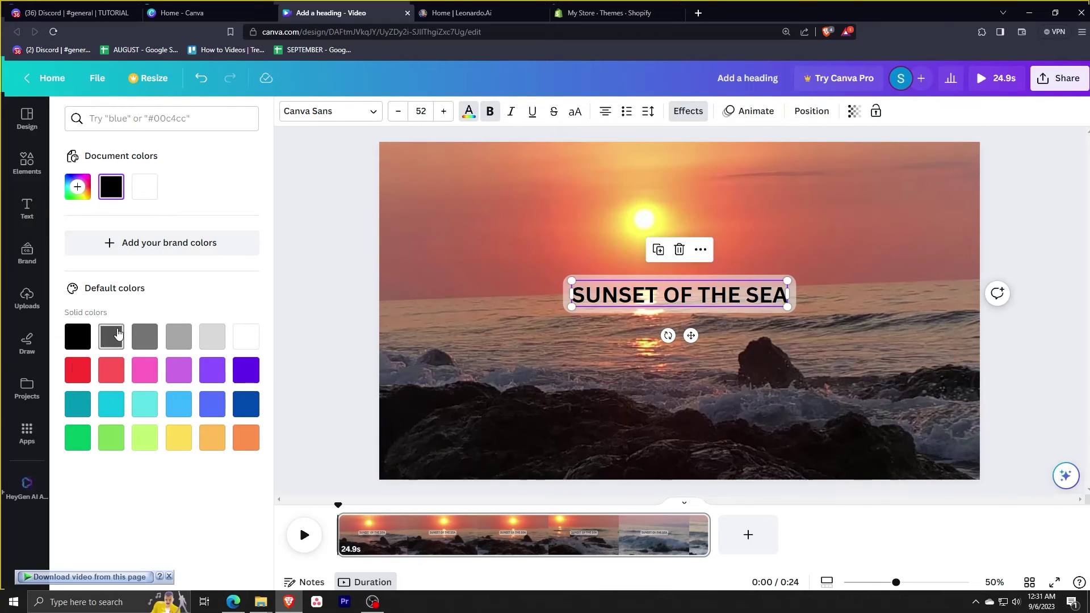
{"action": "left_click", "coordinate": [688, 111]}
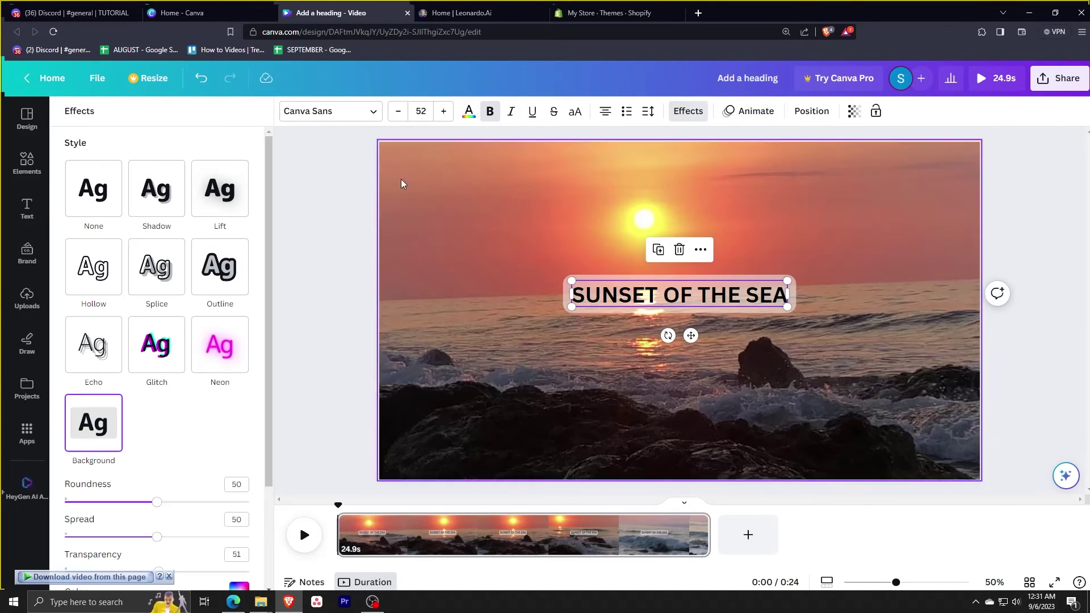
{"action": "left_click", "coordinate": [318, 338]}
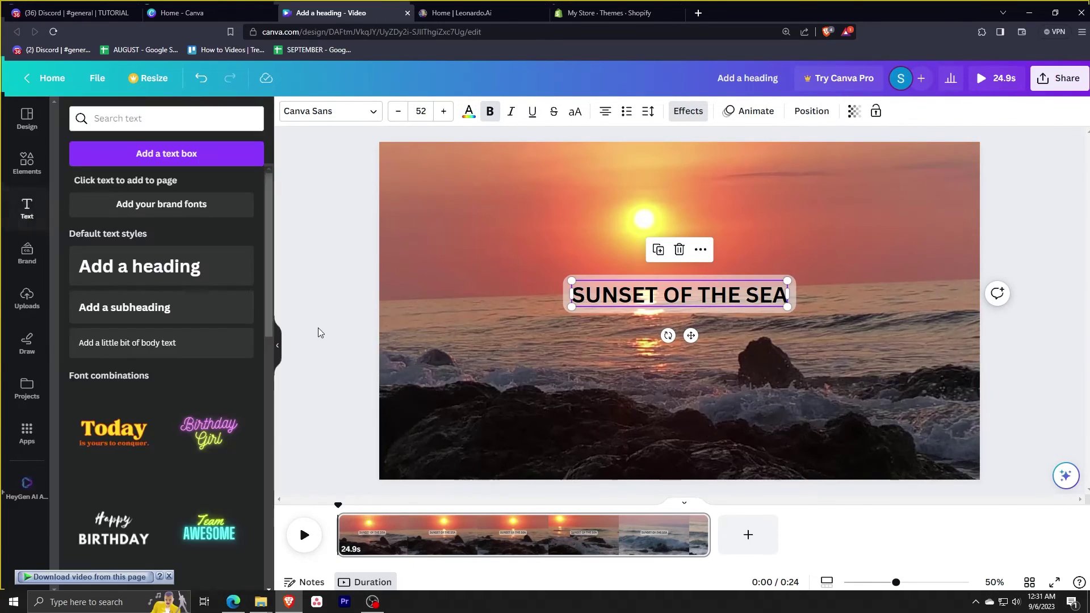
- Apply the Burst text animation to the SUNSET OF THE SEA heading
{"action": "left_click", "coordinate": [757, 112]}
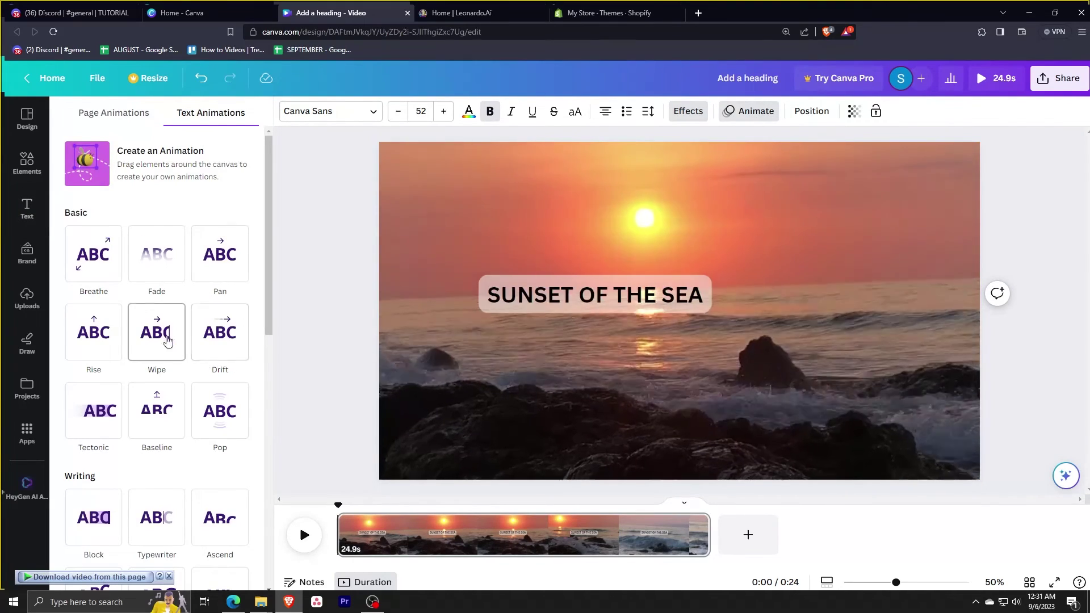
{"action": "scroll", "coordinate": [155, 427], "scroll_direction": "down", "scroll_amount": 2}
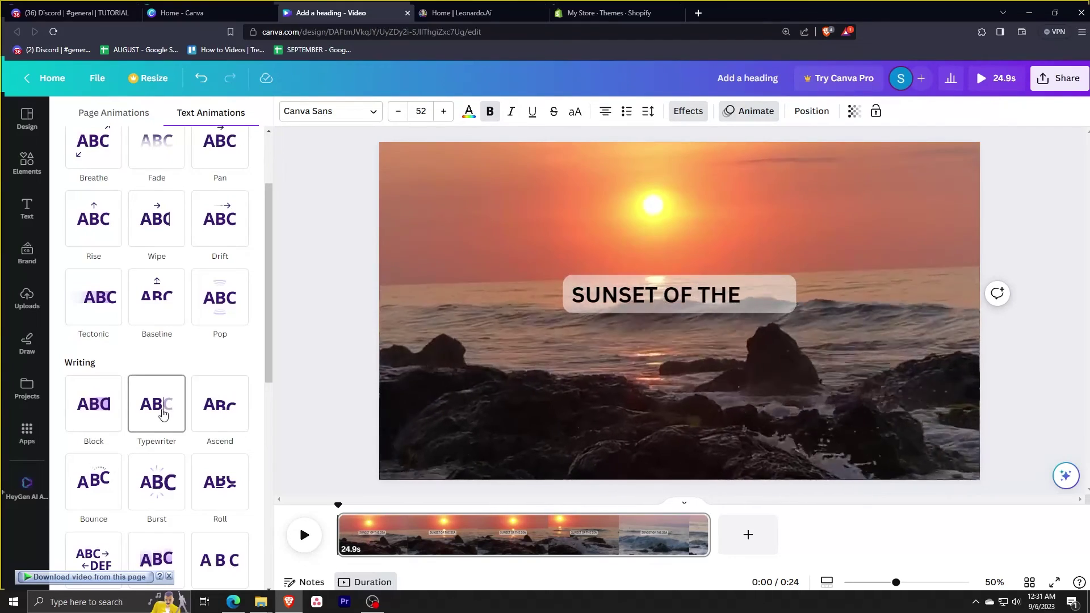
{"action": "left_click", "coordinate": [343, 507]}
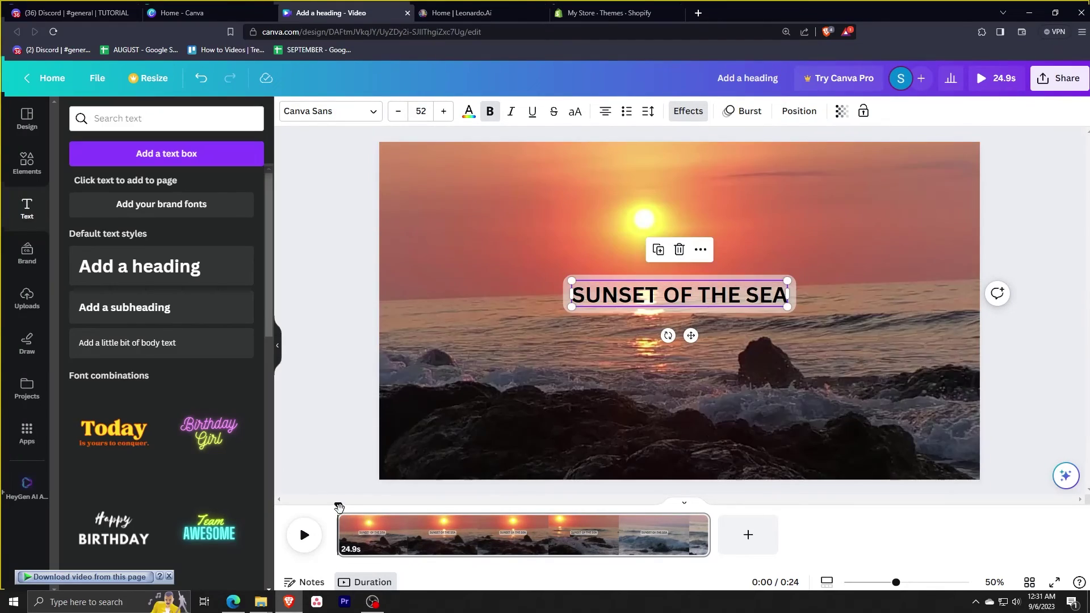
{"action": "left_click_drag", "start_coordinate": [339, 507], "coordinate": [407, 505]}
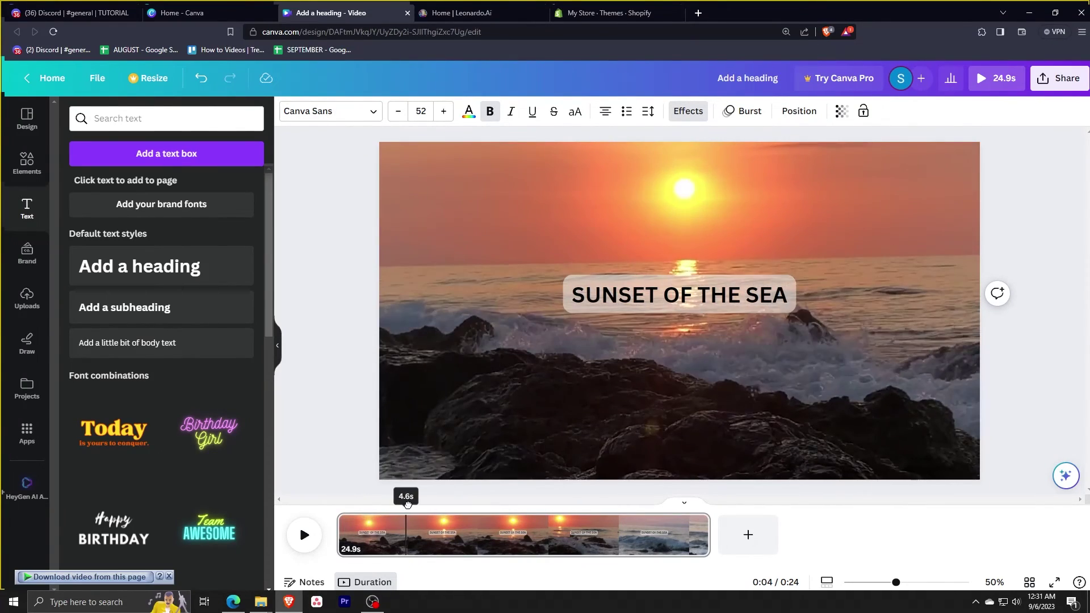
- Split the sunset video at 4.6 s and trim the first page to 3.5 s
{"action": "right_click", "coordinate": [400, 536]}
{"action": "left_click", "coordinate": [462, 482]}
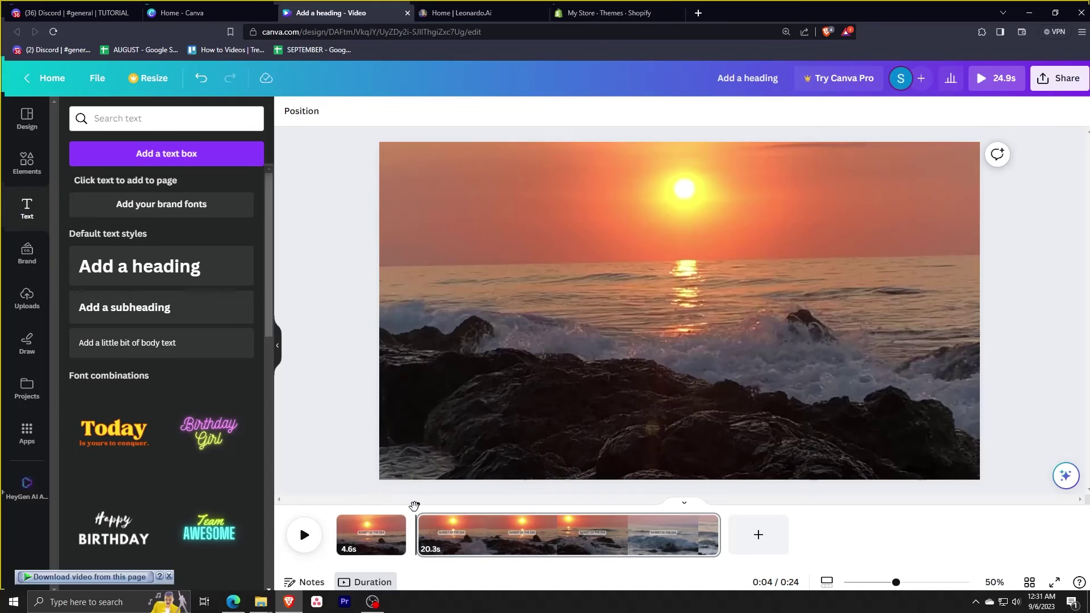
{"action": "key", "text": "space"}
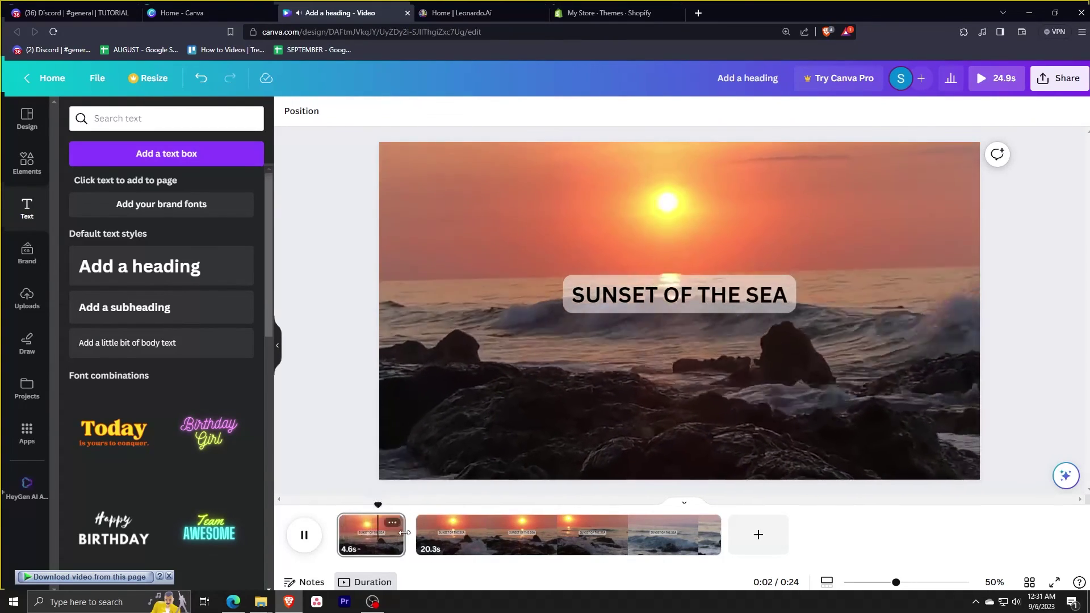
{"action": "key", "text": "space"}
{"action": "left_click_drag", "start_coordinate": [402, 530], "coordinate": [386, 527]}
- Replace page 2's heading 'SUNSET OF THE SEA' with 'IS THERAPY FOR HUMAN'
{"action": "left_click", "coordinate": [436, 530]}
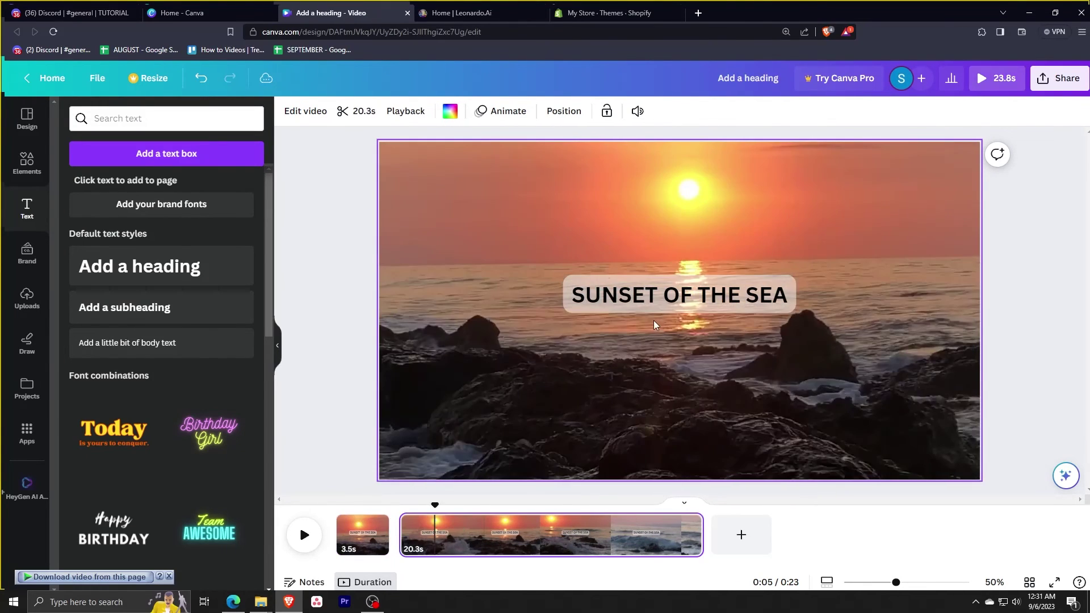
{"action": "left_click", "coordinate": [628, 301]}
{"action": "left_click", "coordinate": [628, 301]}
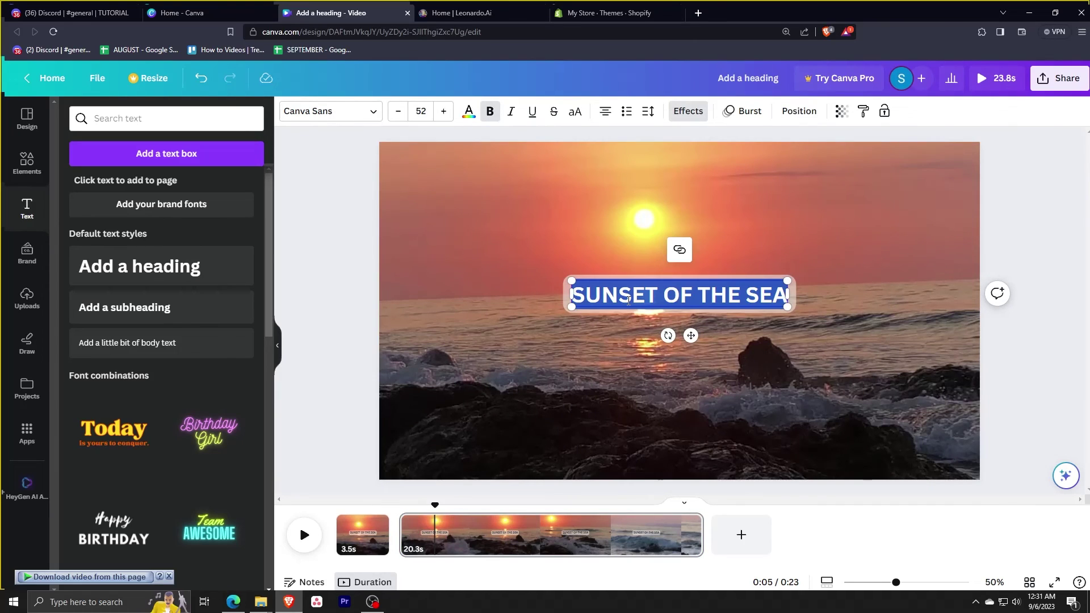
{"action": "type", "text": "IS THERA"}
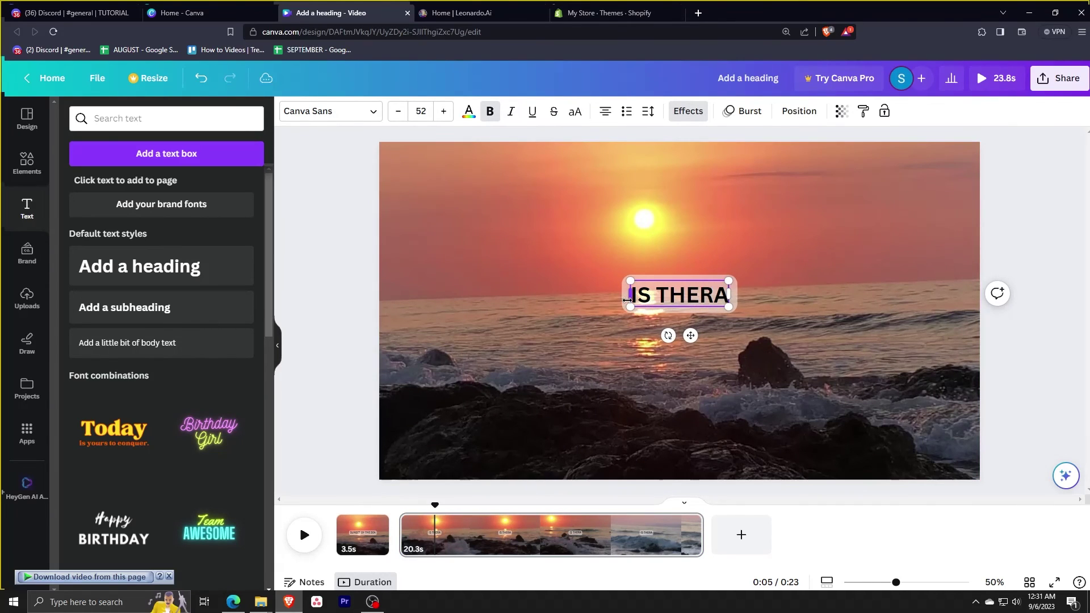
{"action": "type", "text": "PY FOR"}
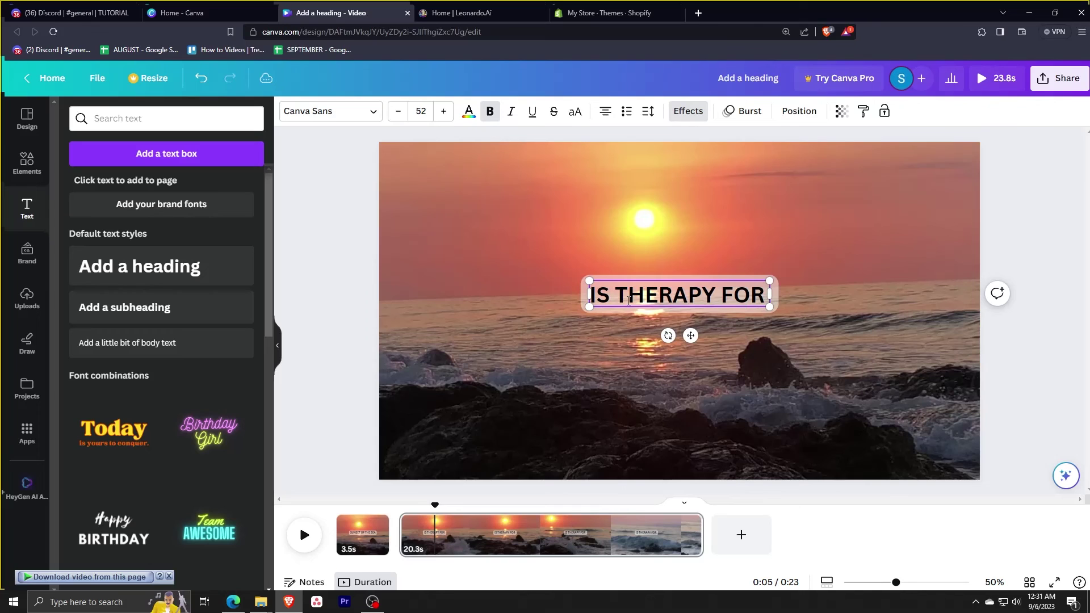
{"action": "type", "text": " HUMAN"}
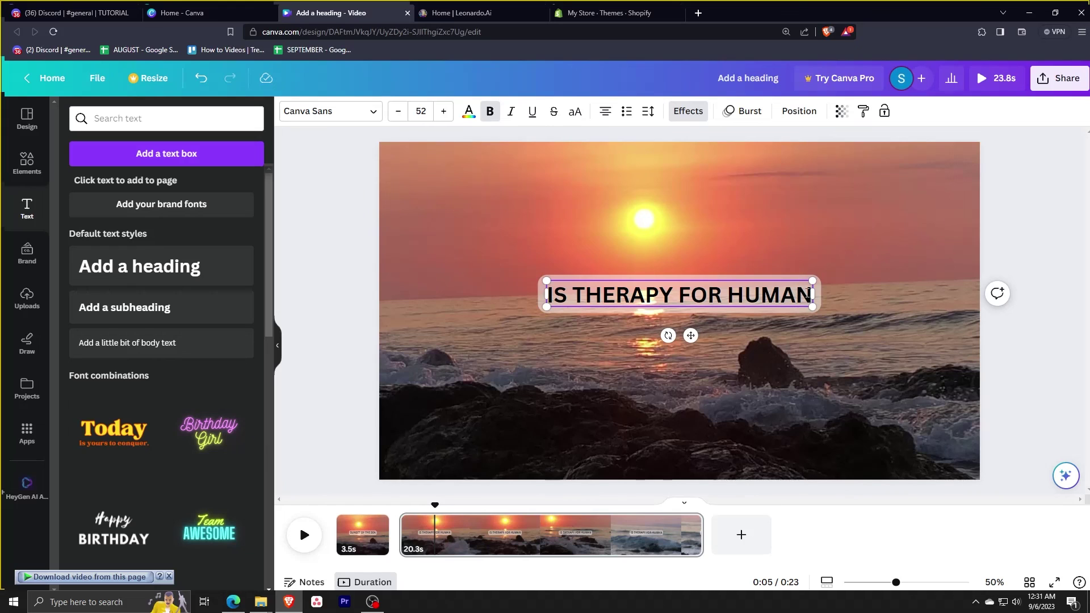
{"action": "left_click_drag", "start_coordinate": [805, 294], "coordinate": [584, 295]}
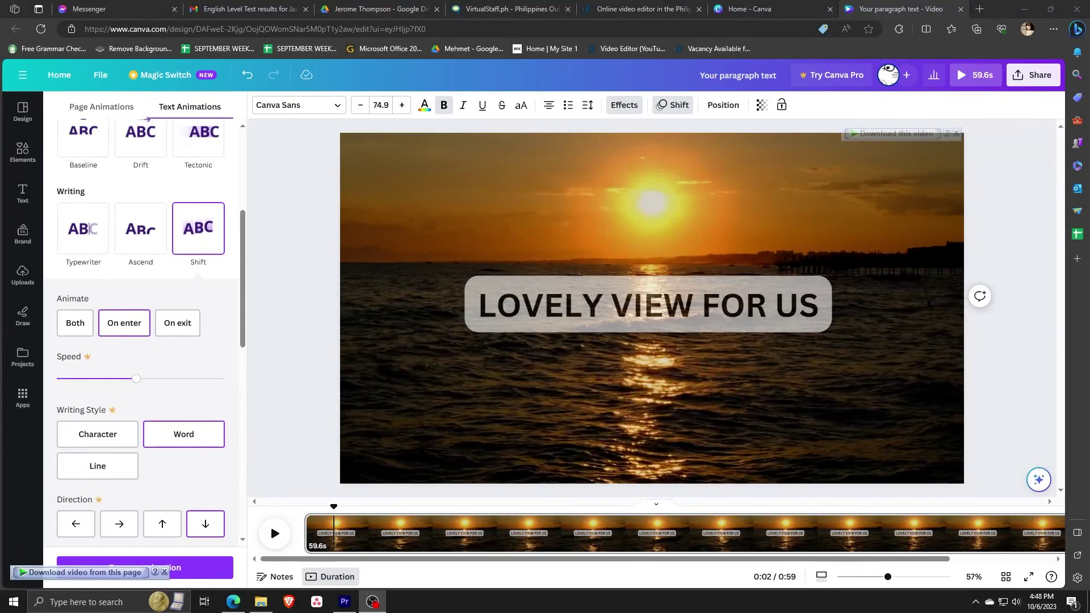
{"action": "left_click", "coordinate": [529, 310]}
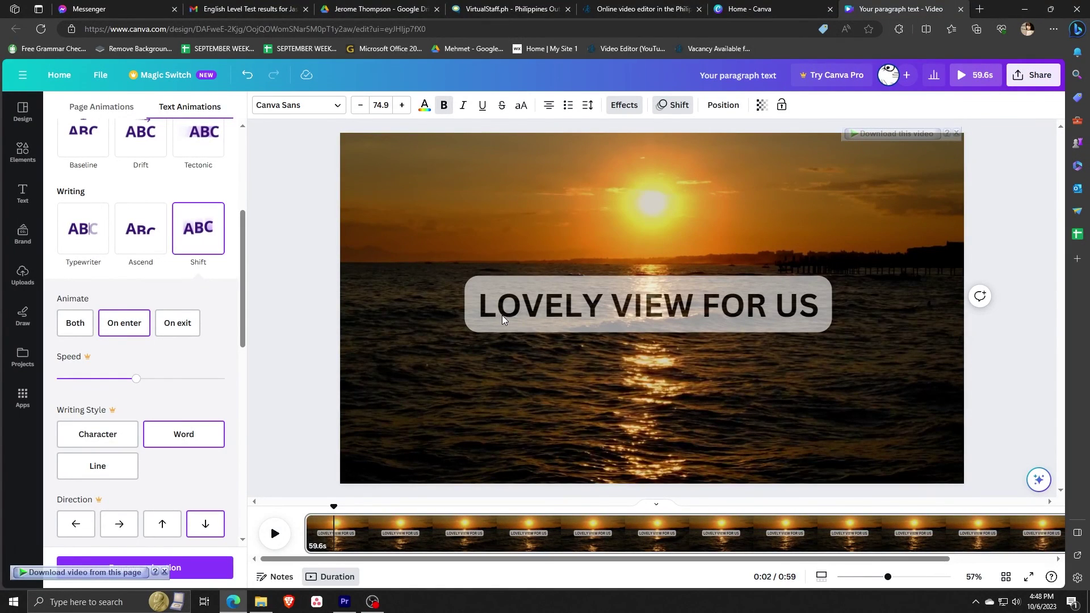
{"action": "left_click", "coordinate": [502, 315]}
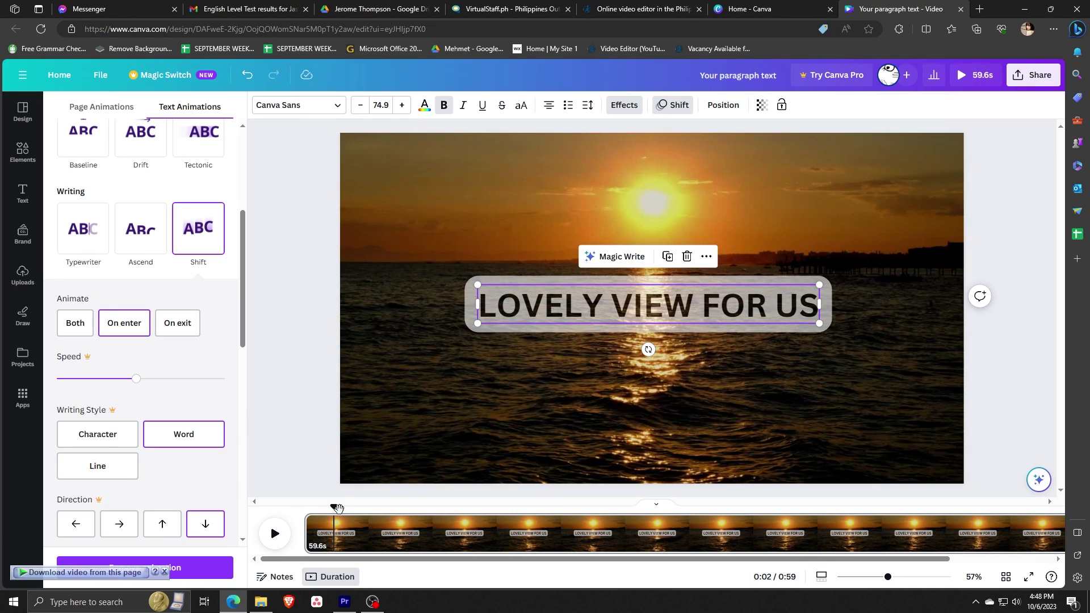
{"action": "key", "text": "space"}
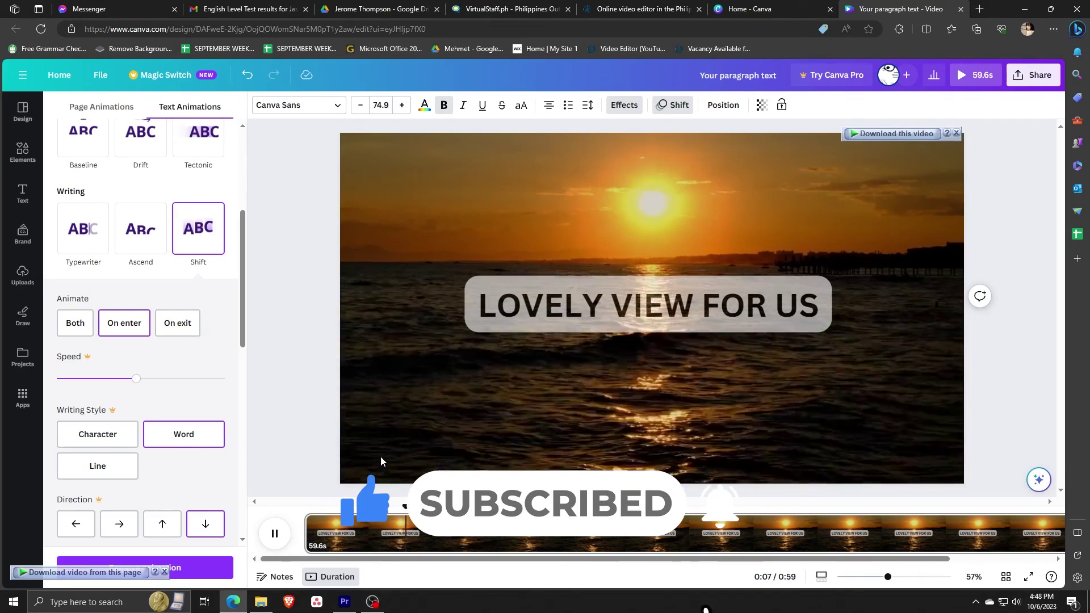
{"action": "key", "text": "space"}
{"action": "left_click", "coordinate": [373, 602]}
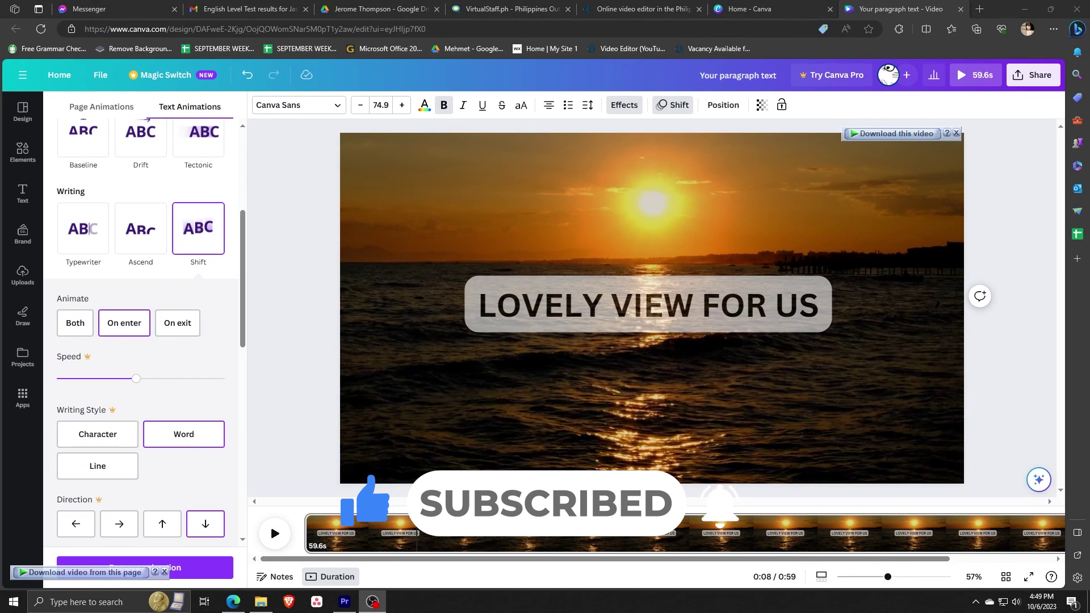